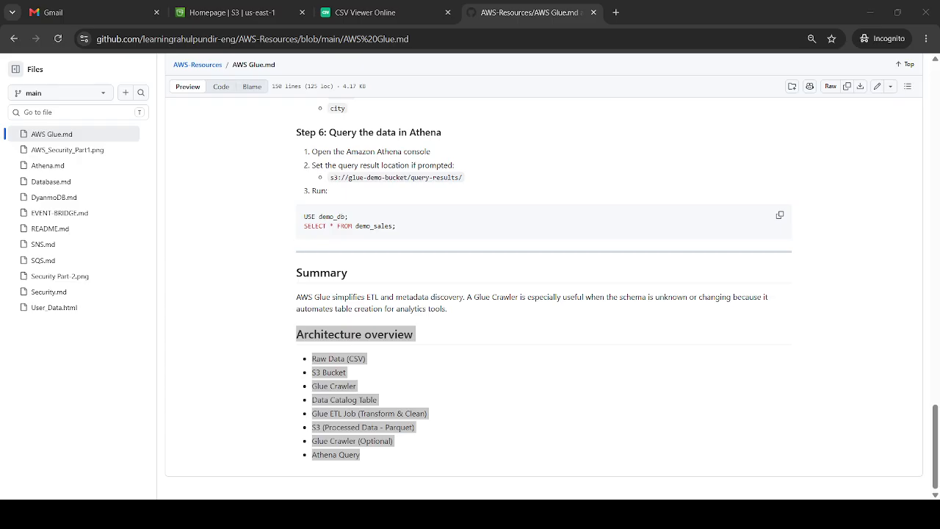
Review the architecture overview in AWS Glue.md and the user records in the sample CSV file
{"action": "key", "text": "alt+Tab"}
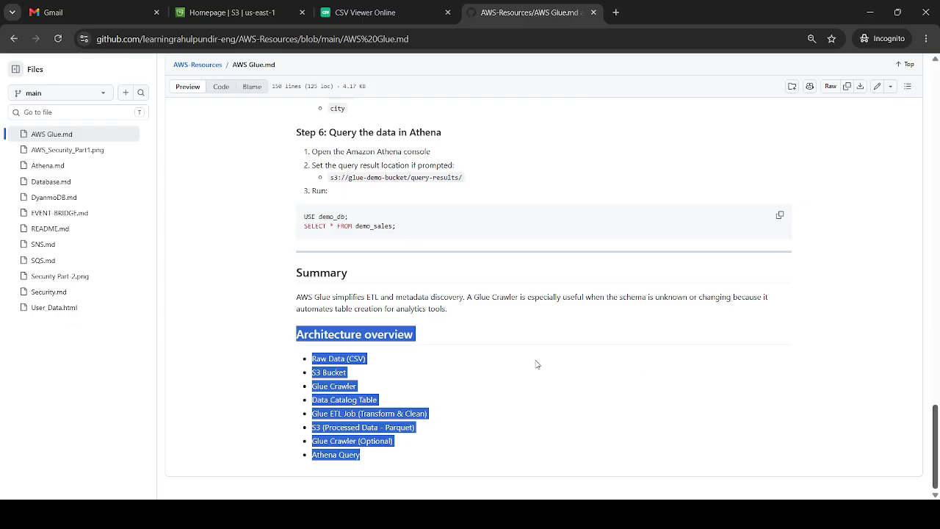
{"action": "left_click", "coordinate": [366, 358]}
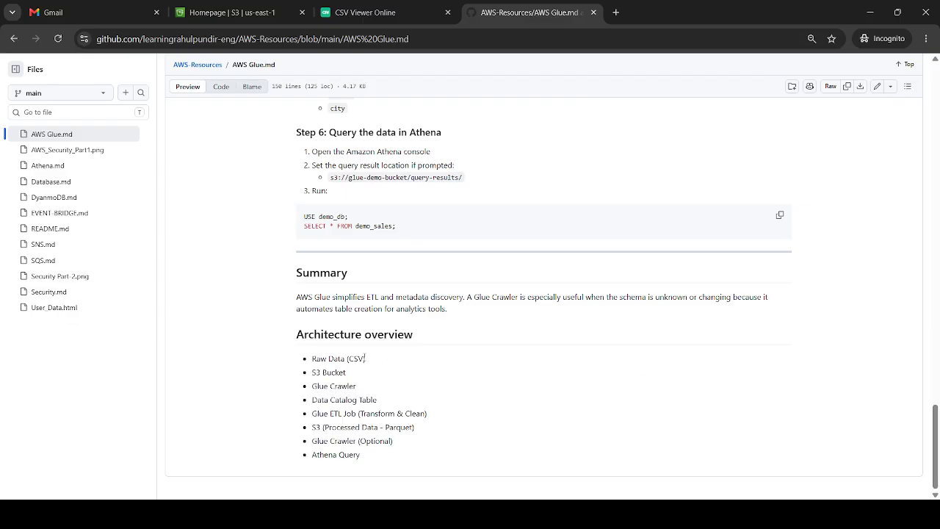
{"action": "left_click_drag", "start_coordinate": [369, 359], "coordinate": [312, 358]}
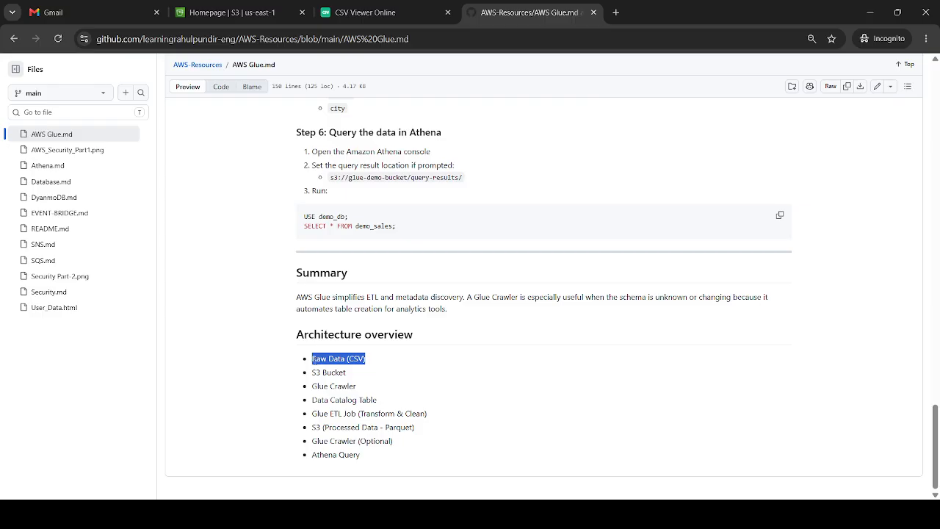
{"action": "left_click", "coordinate": [329, 372]}
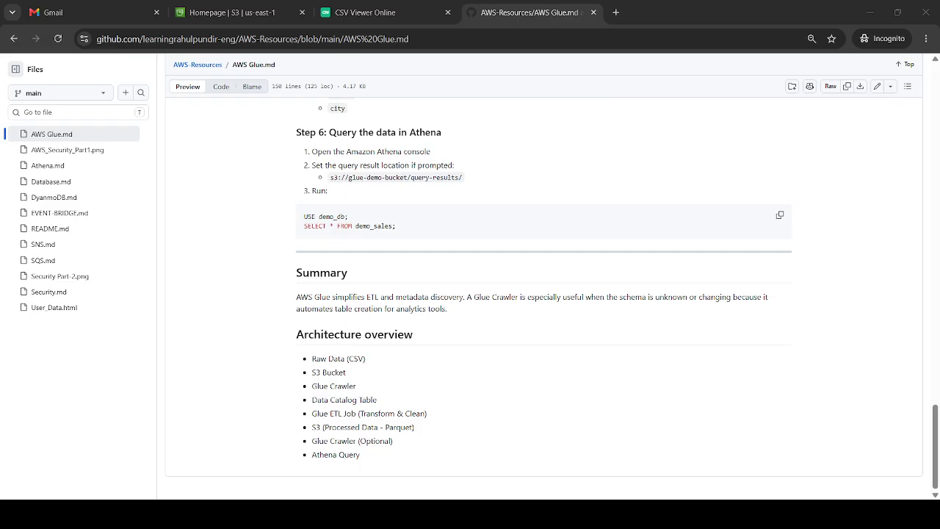
{"action": "left_click", "coordinate": [737, 466]}
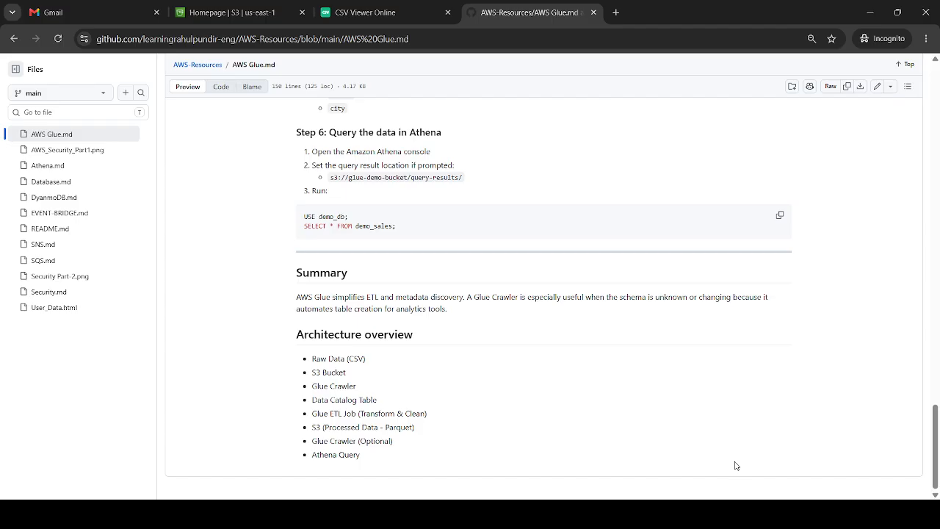
{"action": "left_click", "coordinate": [235, 12]}
{"action": "left_click", "coordinate": [377, 4]}
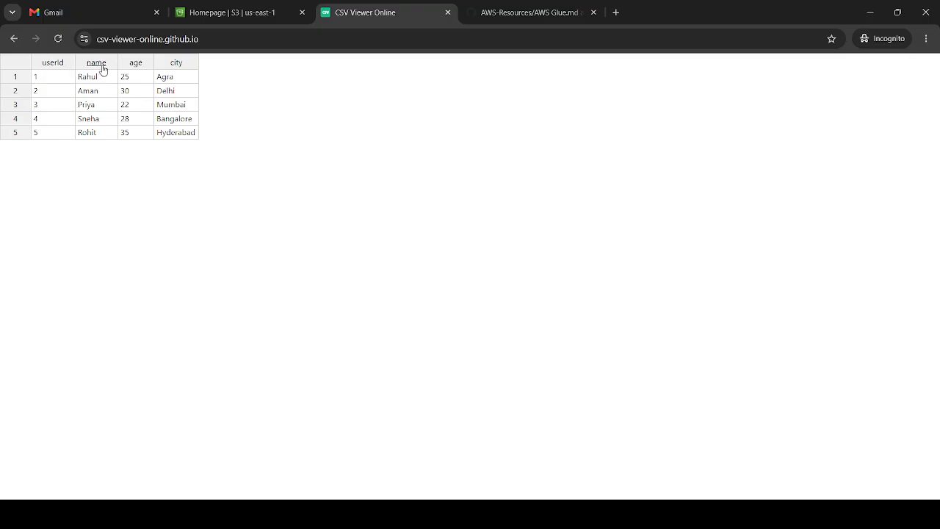
Open the general purpose bucket rahul-demo-bucket2017 in Amazon S3
{"action": "left_click", "coordinate": [237, 4]}
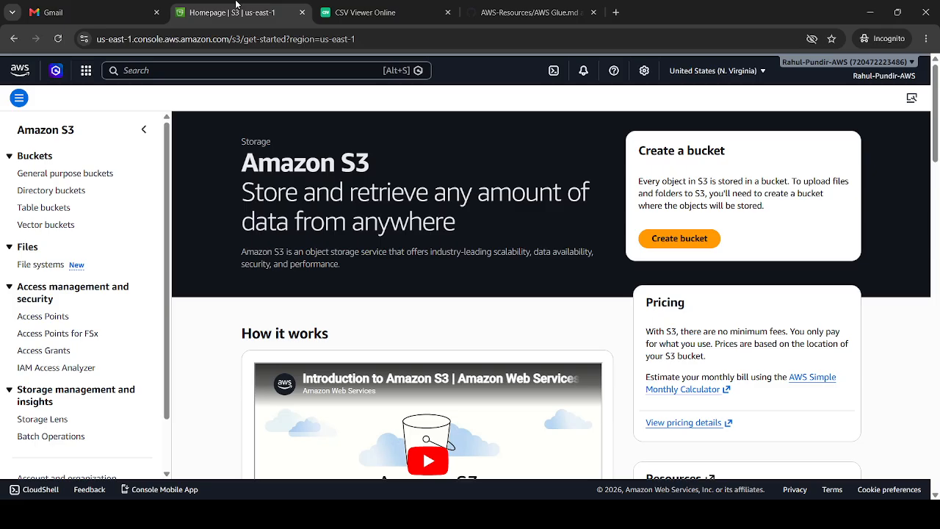
{"action": "left_click", "coordinate": [71, 176]}
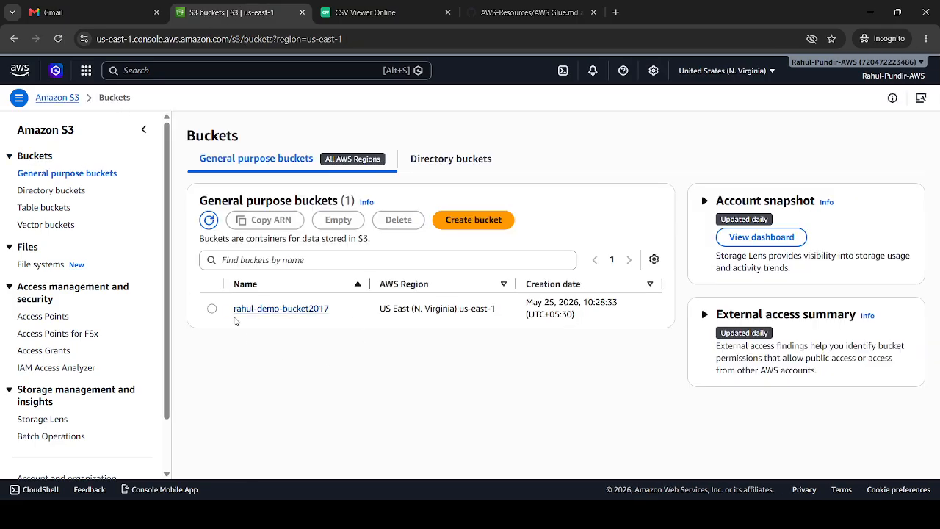
{"action": "left_click", "coordinate": [317, 310]}
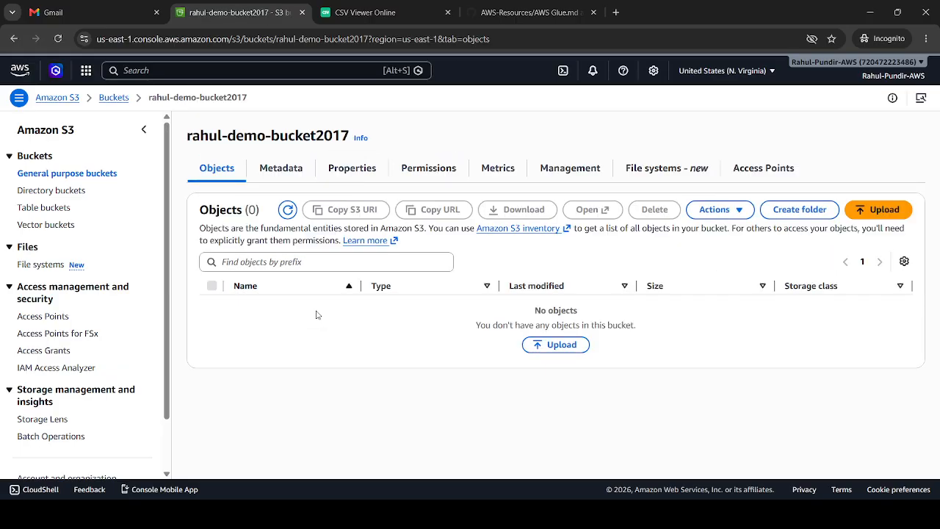
Upload the file users (2).csv to the rahul-demo-bucket2017 bucket
{"action": "left_click", "coordinate": [556, 346]}
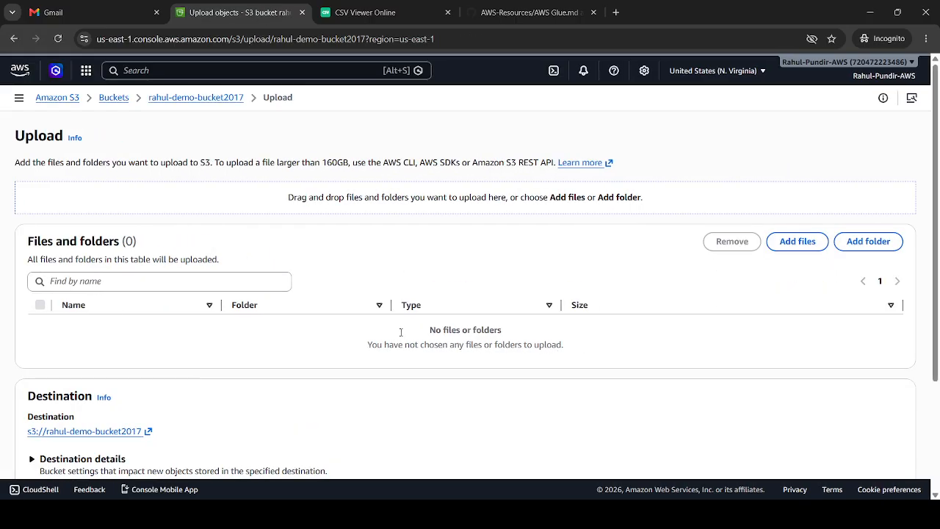
{"action": "left_click", "coordinate": [798, 242]}
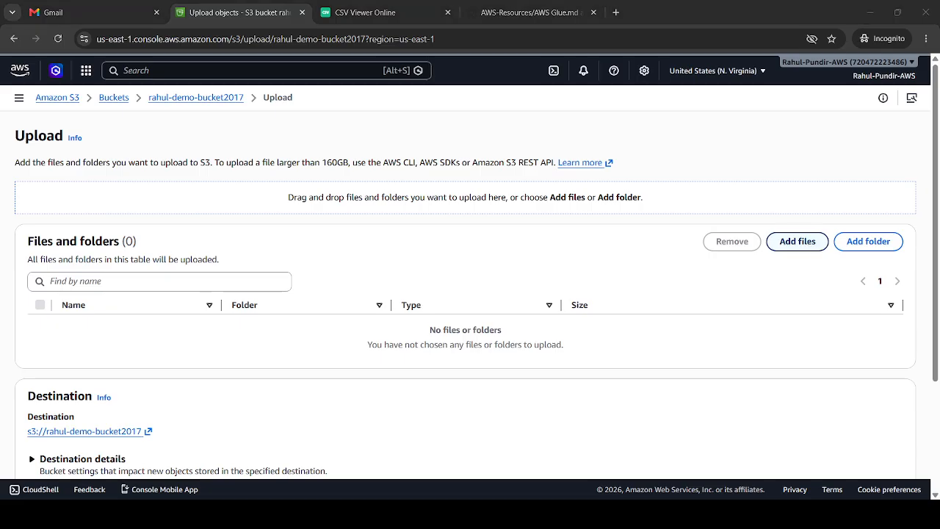
{"action": "left_click", "coordinate": [371, 278]}
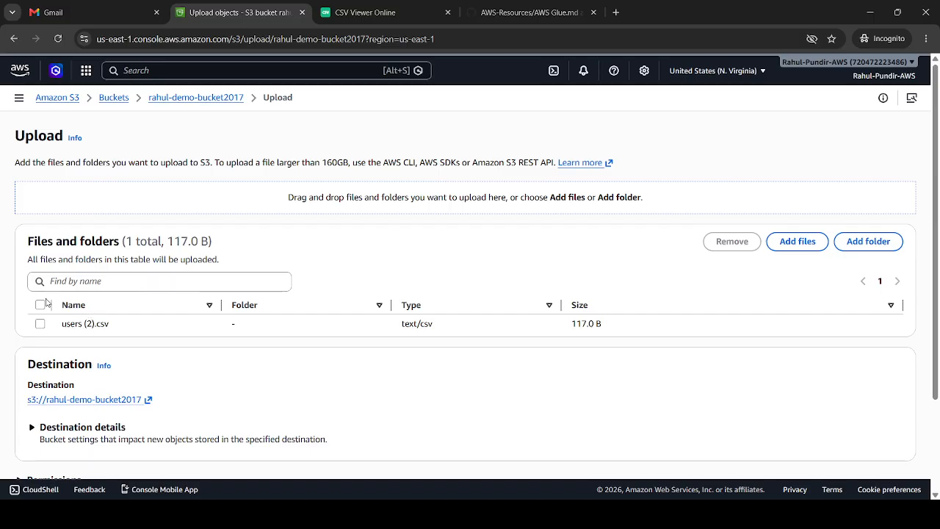
{"action": "scroll", "coordinate": [938, 253], "scroll_direction": "down", "scroll_amount": 3}
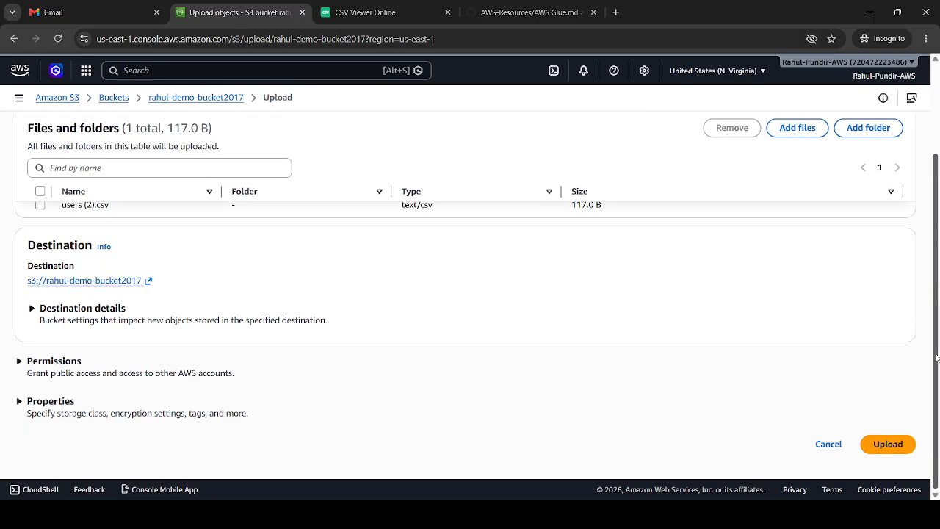
{"action": "left_click", "coordinate": [887, 445]}
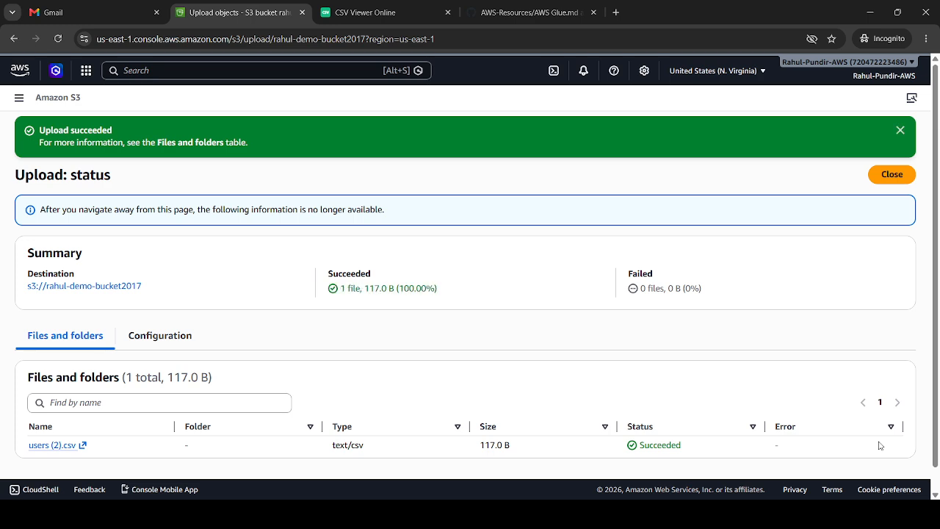
Open the AWS console home in a separate browser tab and go to the AWS Glue crawlers page
{"action": "left_click", "coordinate": [529, 13]}
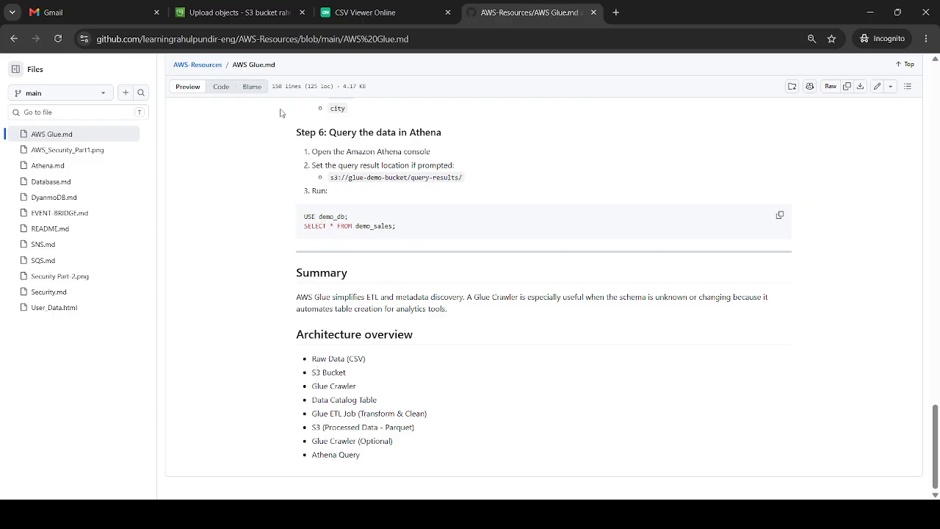
{"action": "left_click", "coordinate": [224, 5]}
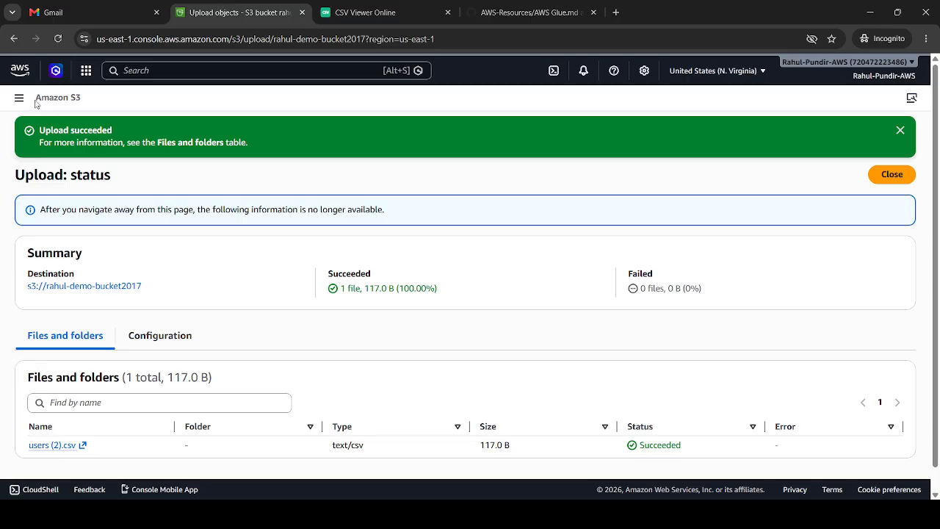
{"action": "left_click", "coordinate": [20, 66]}
{"action": "left_click", "coordinate": [369, 13]}
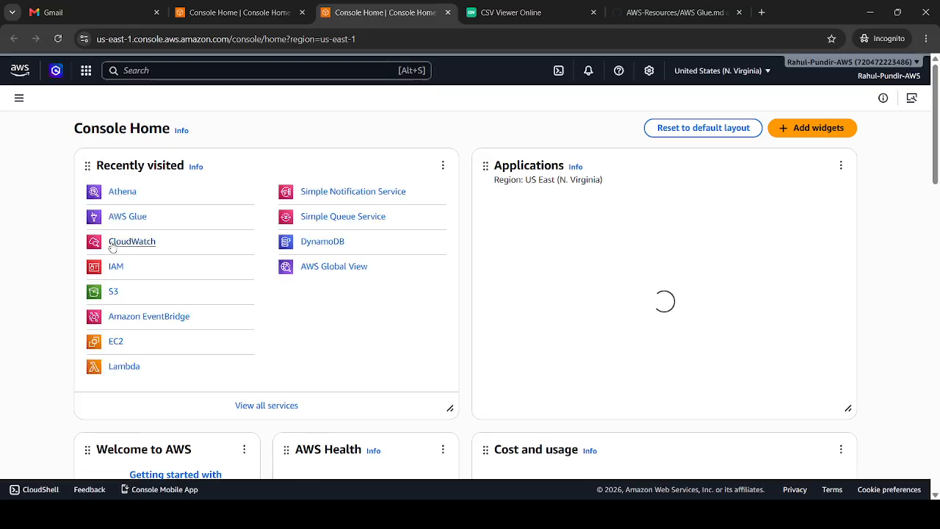
{"action": "left_click", "coordinate": [141, 218]}
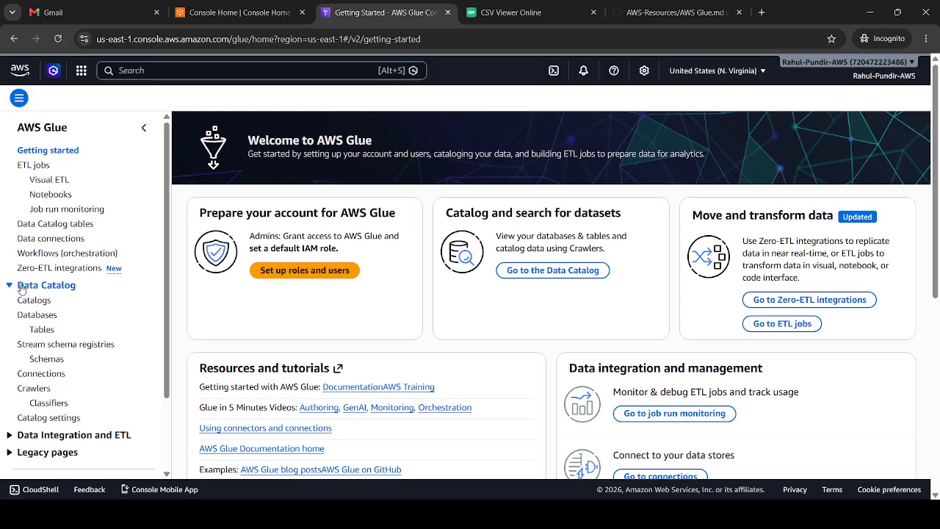
{"action": "left_click", "coordinate": [35, 388]}
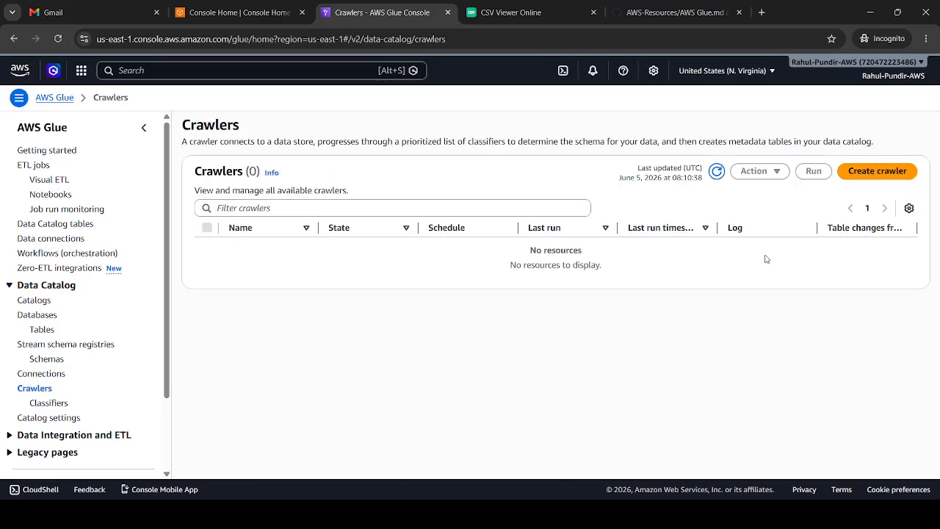
Start creating a crawler named user-crowler and continue to its data sources and classifiers
{"action": "left_click", "coordinate": [863, 170]}
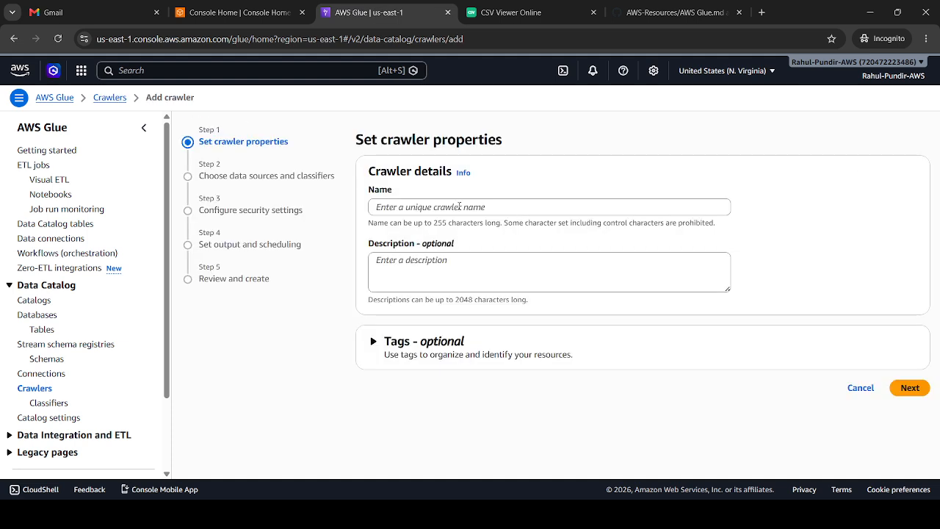
{"action": "left_click", "coordinate": [456, 206]}
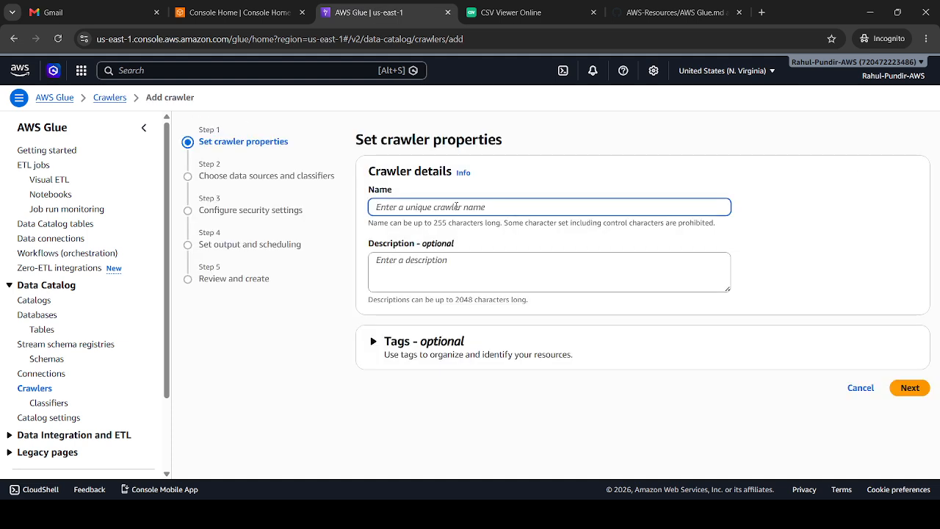
{"action": "type", "text": "user-crowler"}
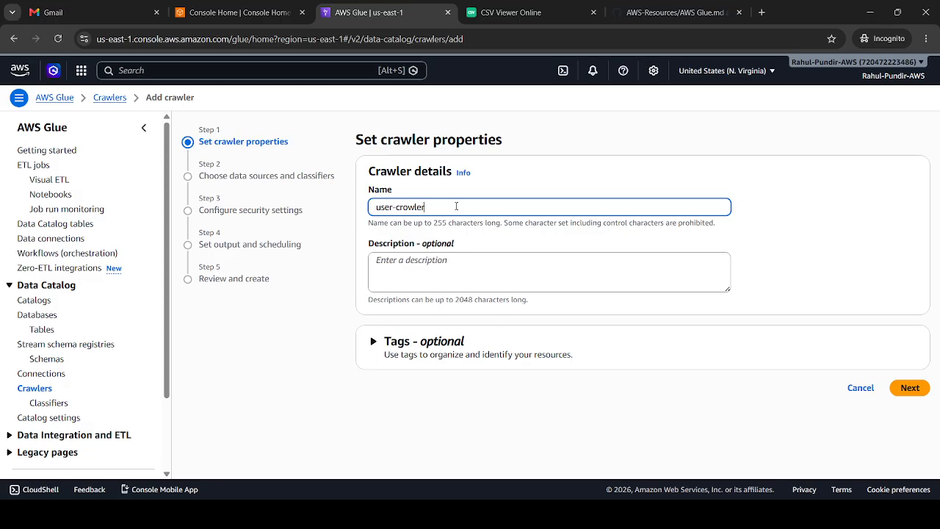
{"action": "left_click", "coordinate": [903, 387]}
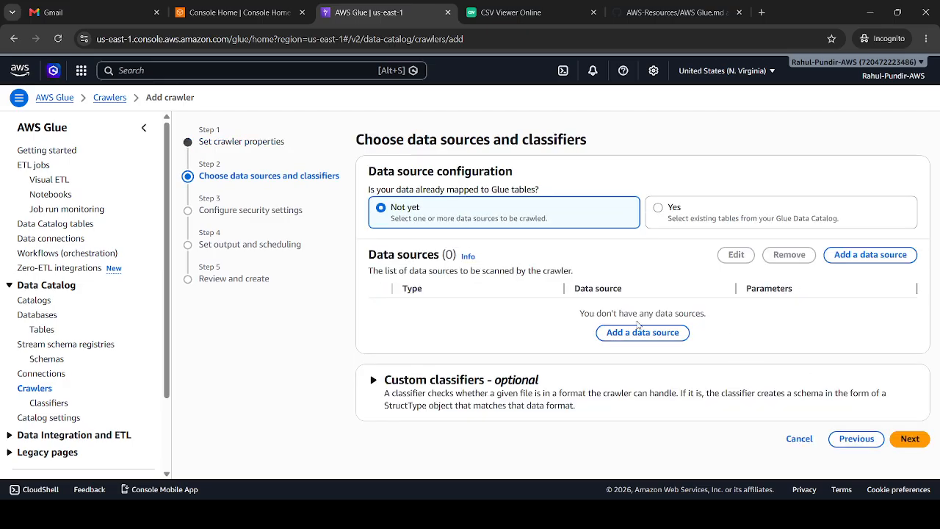
Add s3://rahul-demo-bucket2017 as the crawler's S3 data source, crawling all sub-folders, and continue to the security settings
{"action": "left_click", "coordinate": [626, 337]}
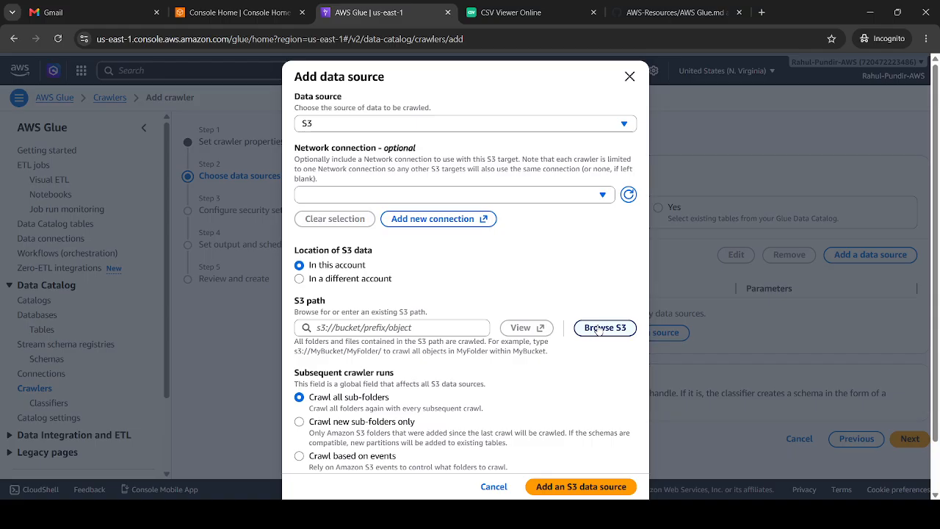
{"action": "left_click", "coordinate": [599, 328]}
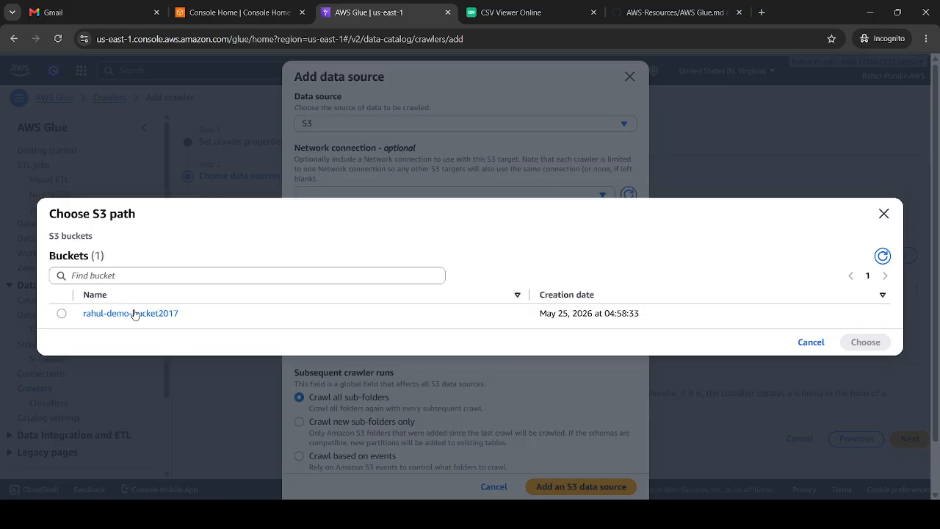
{"action": "left_click", "coordinate": [62, 313]}
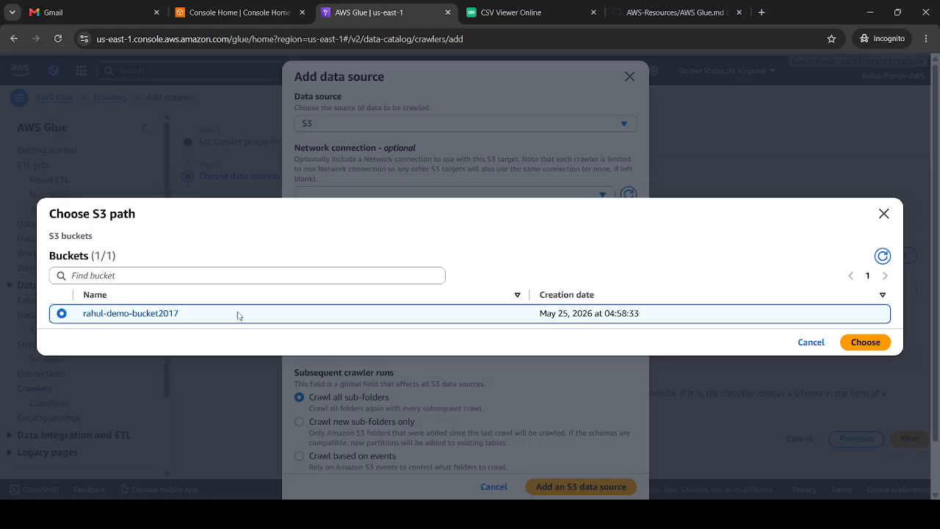
{"action": "left_click", "coordinate": [865, 343]}
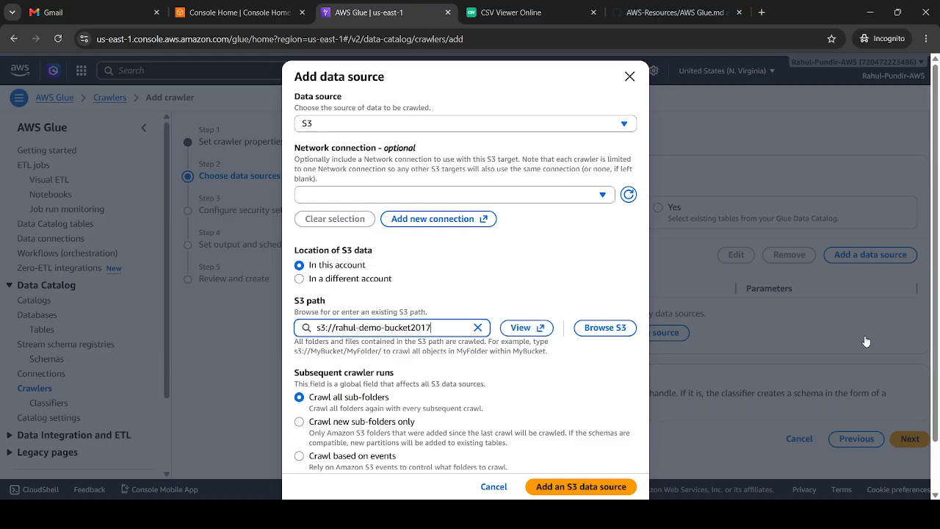
{"action": "scroll", "coordinate": [865, 342], "scroll_direction": "down", "scroll_amount": 1}
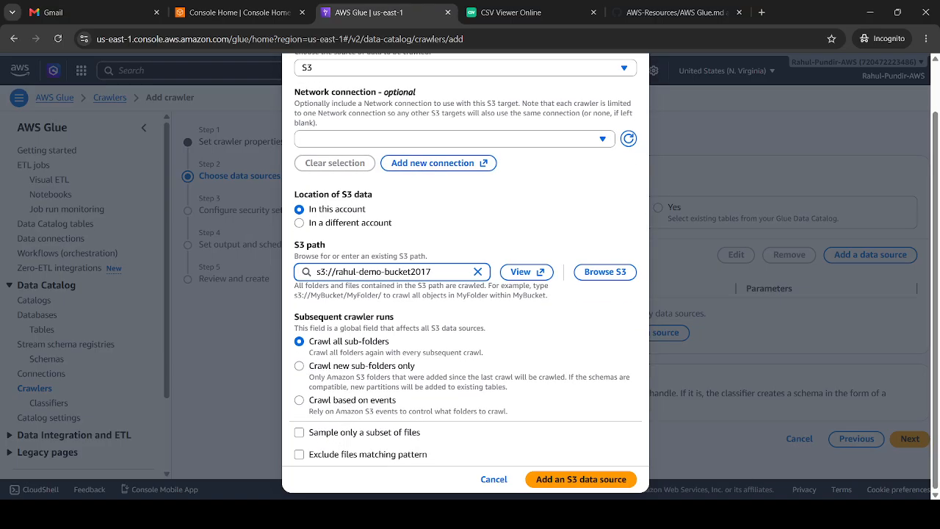
{"action": "left_click", "coordinate": [562, 481]}
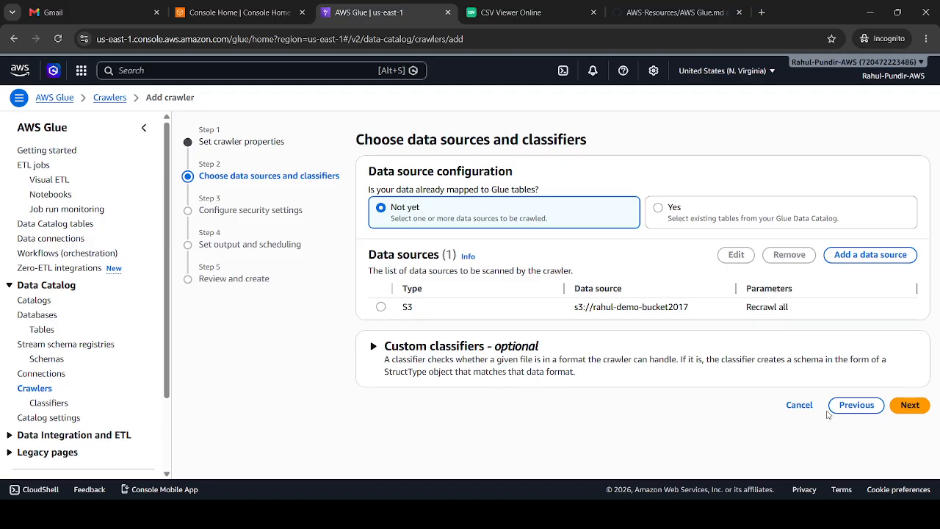
{"action": "left_click", "coordinate": [917, 406]}
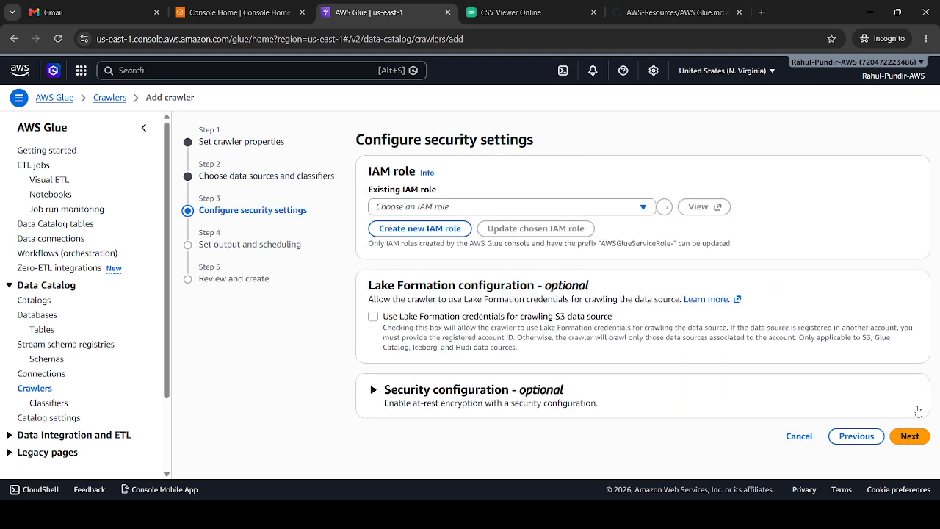
Assign the existing IAM role user-role-for-glue to the crawler and continue to output and scheduling
{"action": "left_click", "coordinate": [642, 208]}
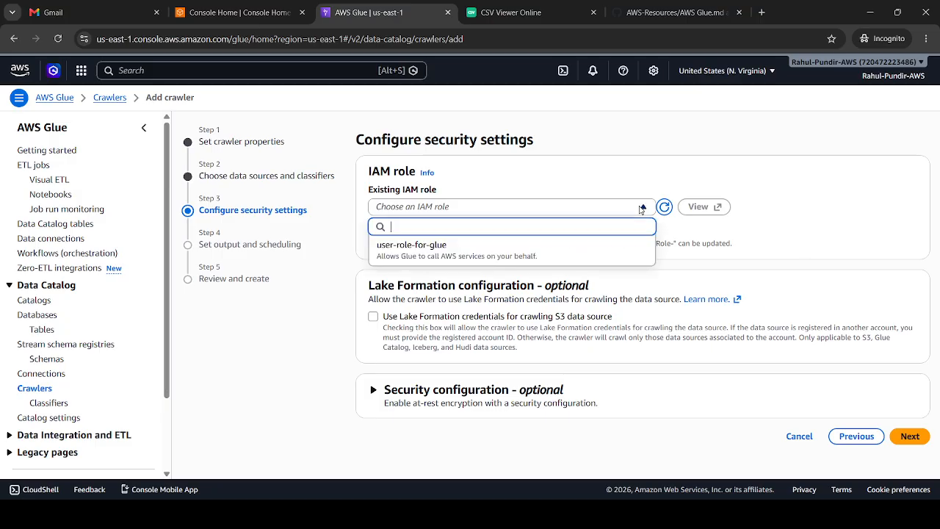
{"action": "left_click", "coordinate": [463, 253]}
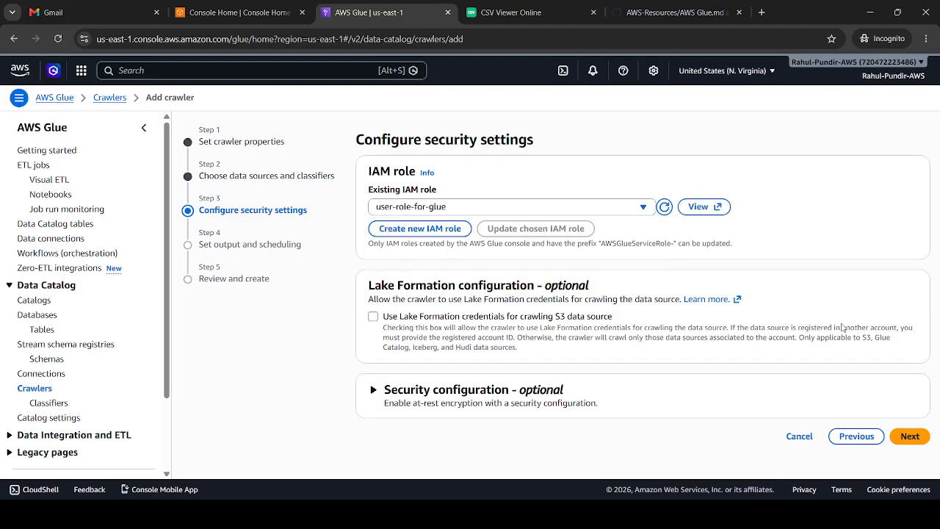
{"action": "left_click", "coordinate": [909, 437]}
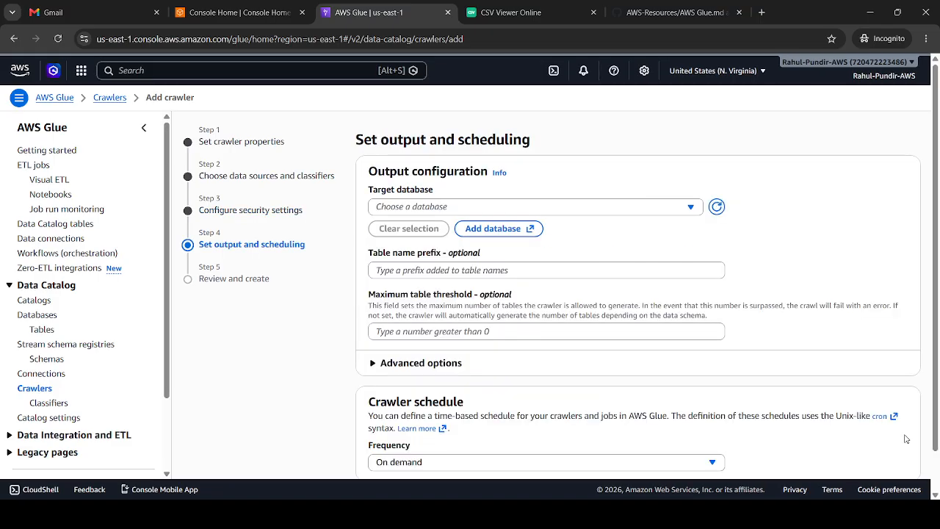
Create a Glue database named demo_user from the target database option in the crawler's output configuration
{"action": "left_click", "coordinate": [669, 209]}
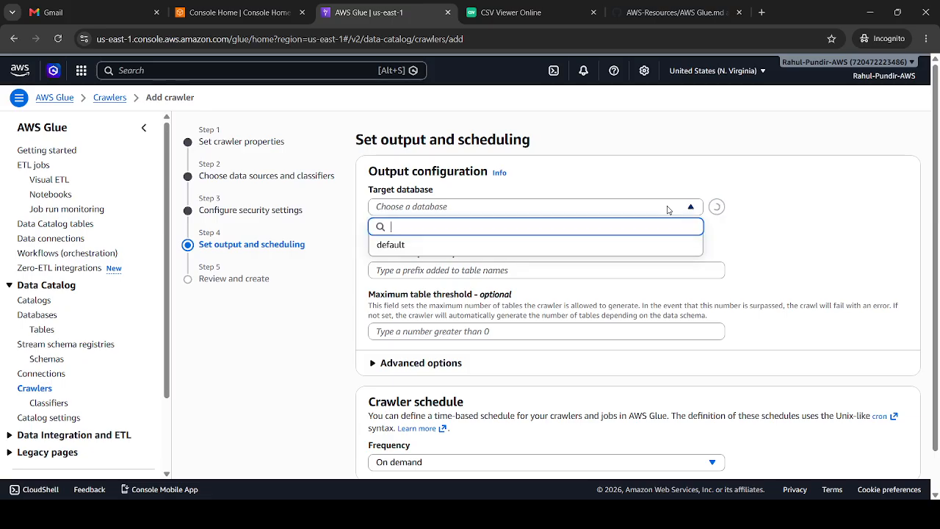
{"action": "left_click", "coordinate": [654, 208]}
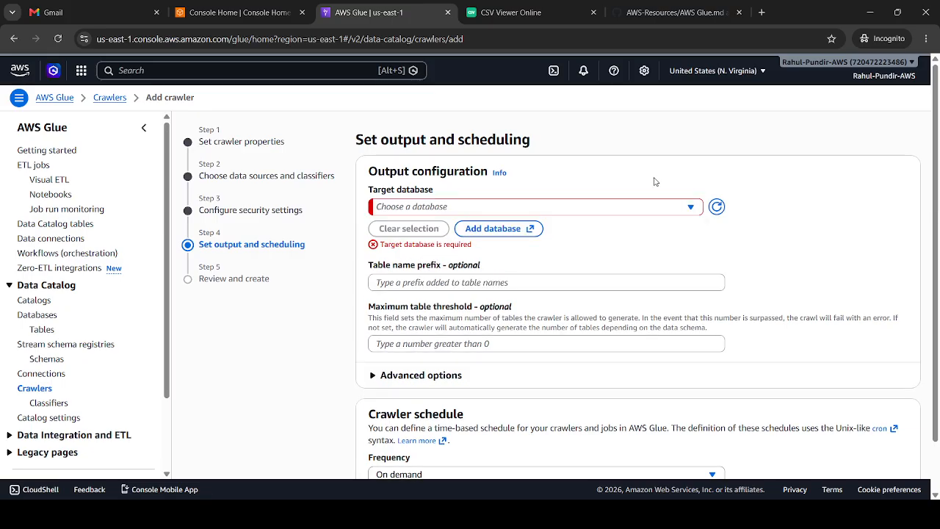
{"action": "left_click", "coordinate": [487, 227]}
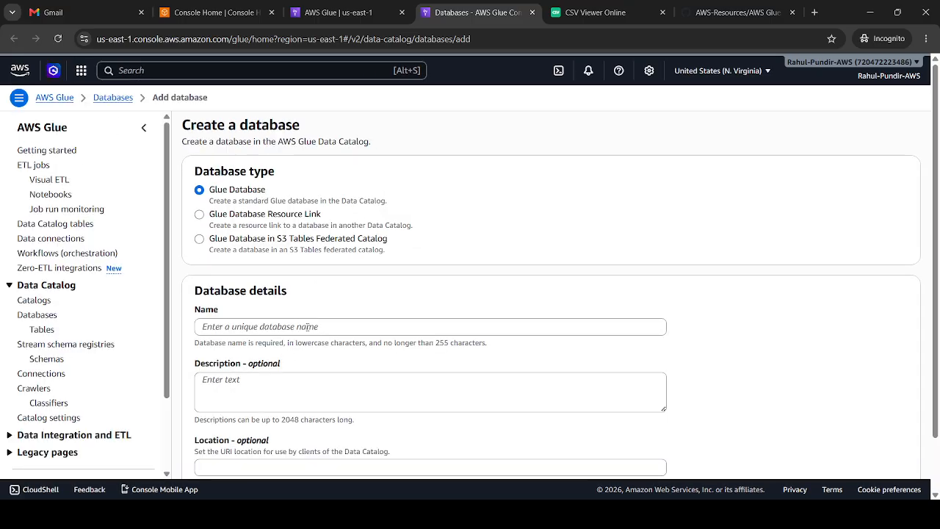
{"action": "left_click", "coordinate": [307, 327]}
{"action": "type", "text": "demo_user"}
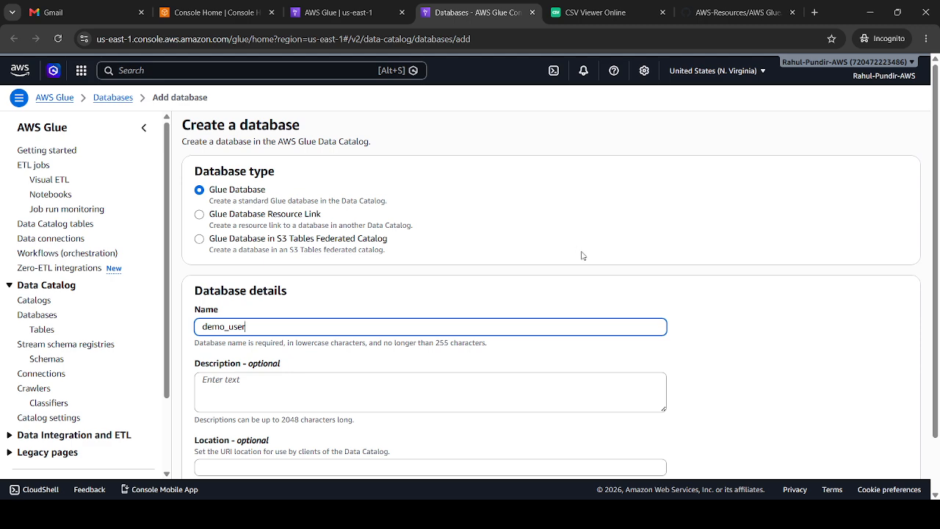
{"action": "scroll", "coordinate": [933, 374], "scroll_direction": "down", "scroll_amount": 3}
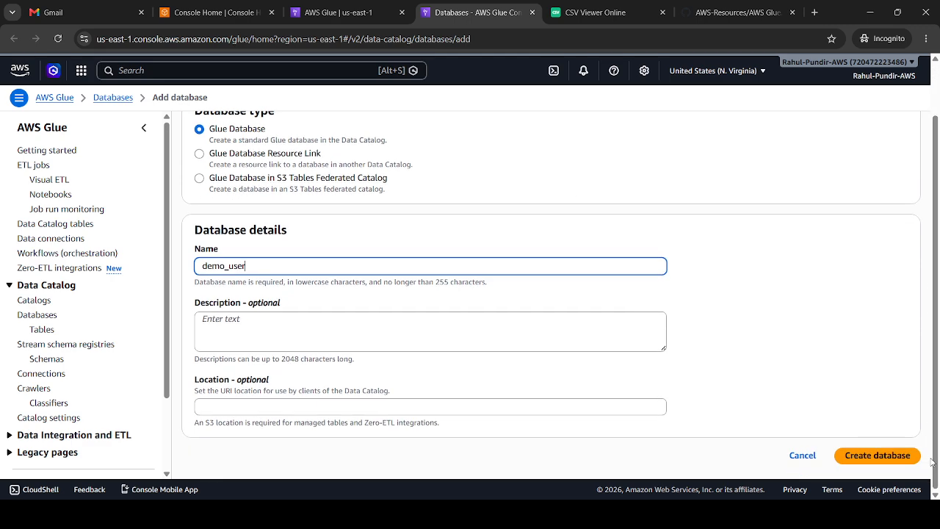
{"action": "left_click", "coordinate": [895, 455]}
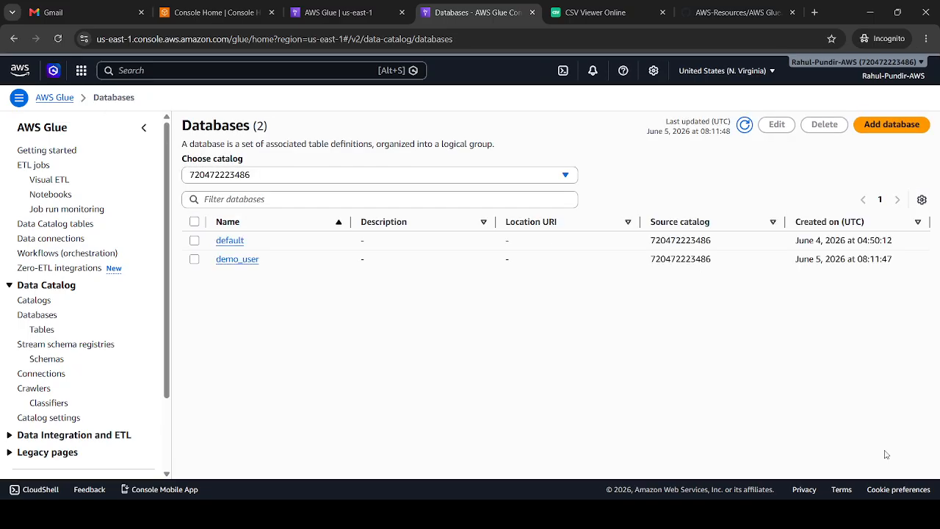
Return to the crawler setup, refresh the database list, set demo_user as target database and continue to the review
{"action": "left_click", "coordinate": [398, 5]}
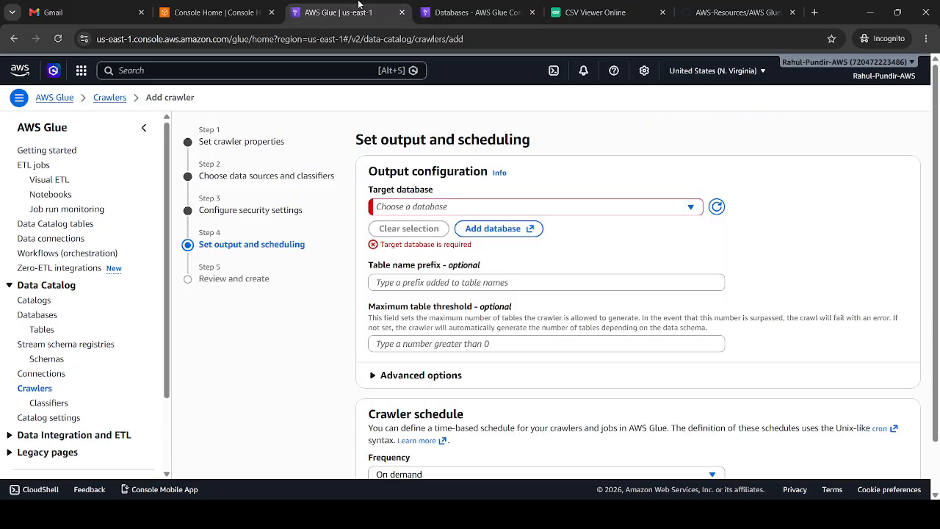
{"action": "left_click", "coordinate": [717, 208]}
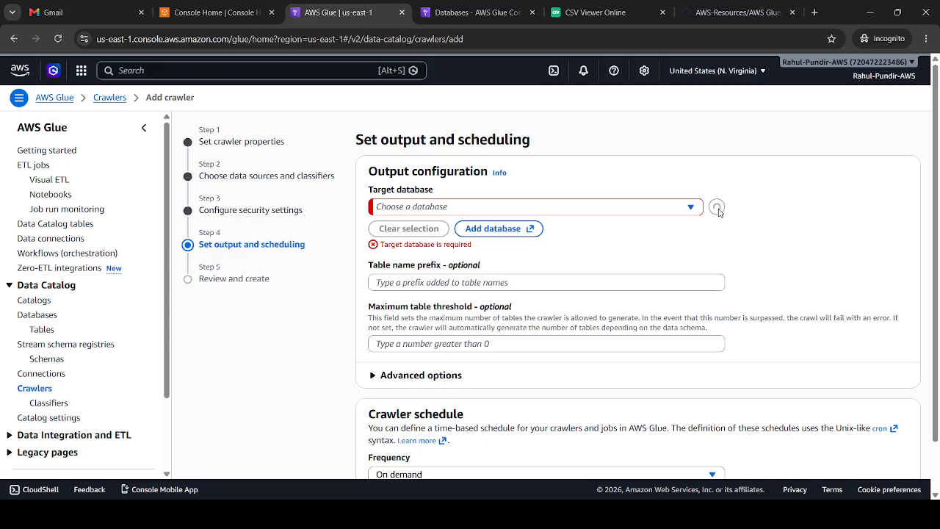
{"action": "left_click", "coordinate": [688, 208]}
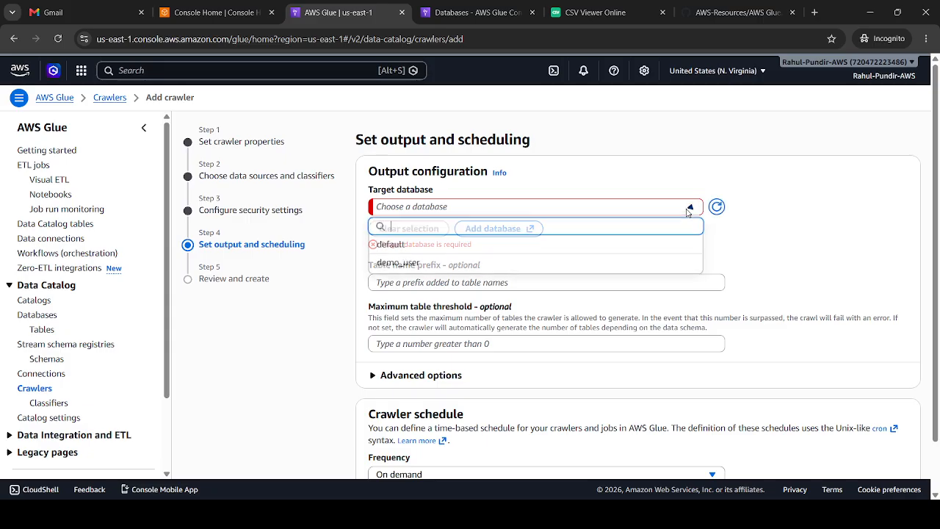
{"action": "left_click", "coordinate": [455, 263]}
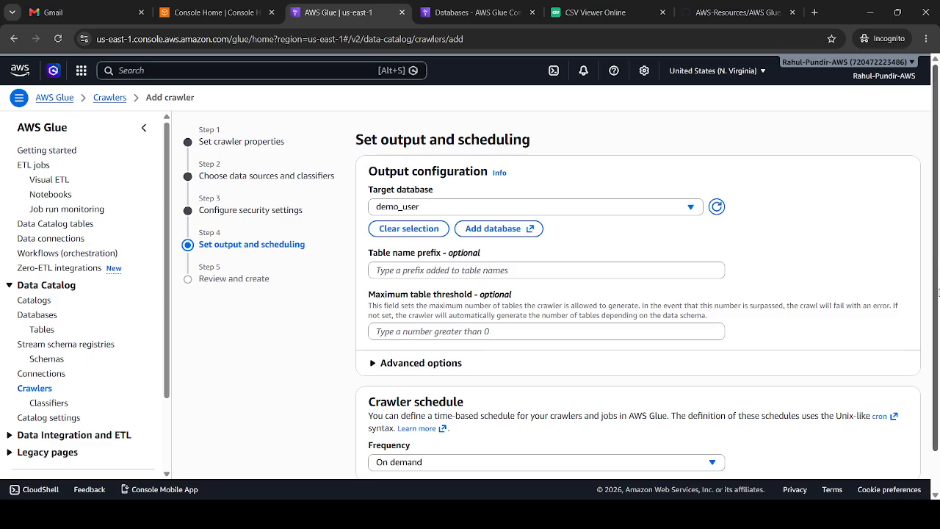
{"action": "scroll", "coordinate": [938, 292], "scroll_direction": "down", "scroll_amount": 3}
{"action": "left_click", "coordinate": [898, 455]}
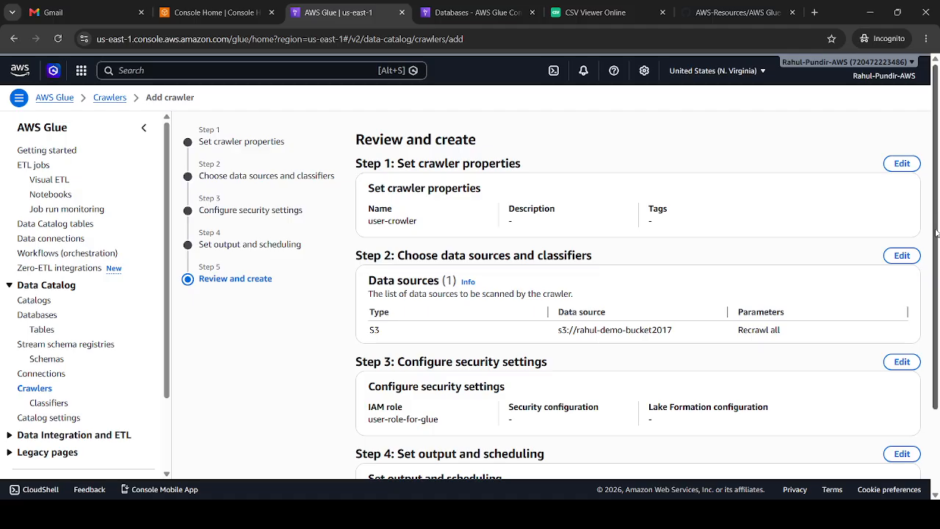
Create the user-crowler crawler with the reviewed settings and run it
{"action": "scroll", "coordinate": [896, 411], "scroll_direction": "down", "scroll_amount": 2}
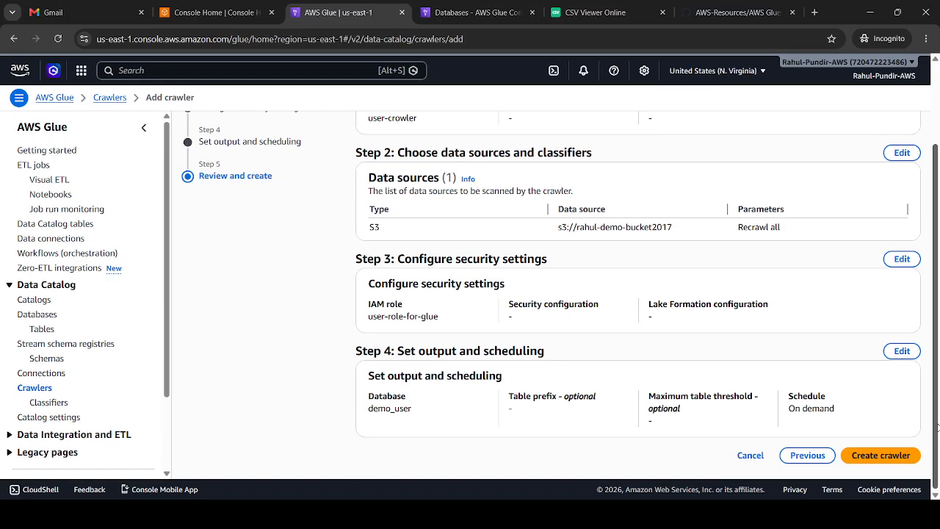
{"action": "left_click", "coordinate": [896, 454]}
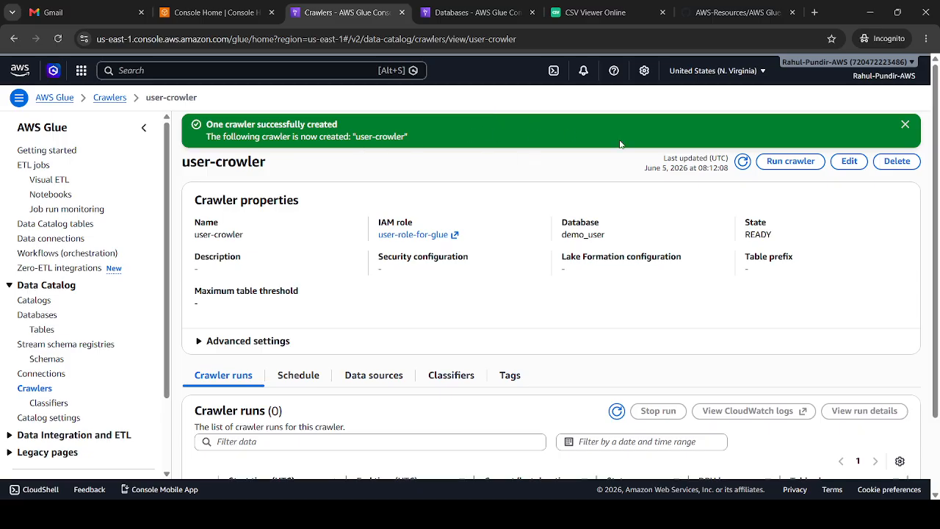
{"action": "left_click", "coordinate": [784, 163]}
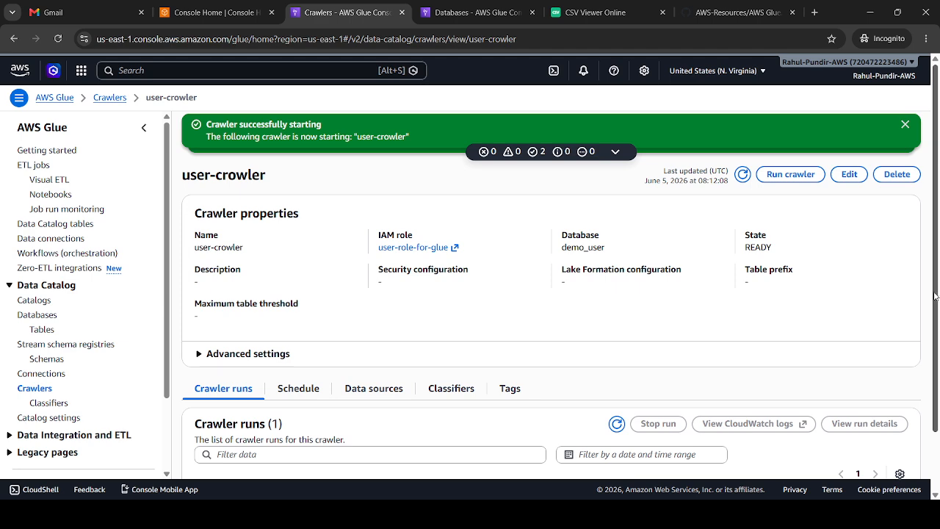
{"action": "scroll", "coordinate": [937, 417], "scroll_direction": "down", "scroll_amount": 1}
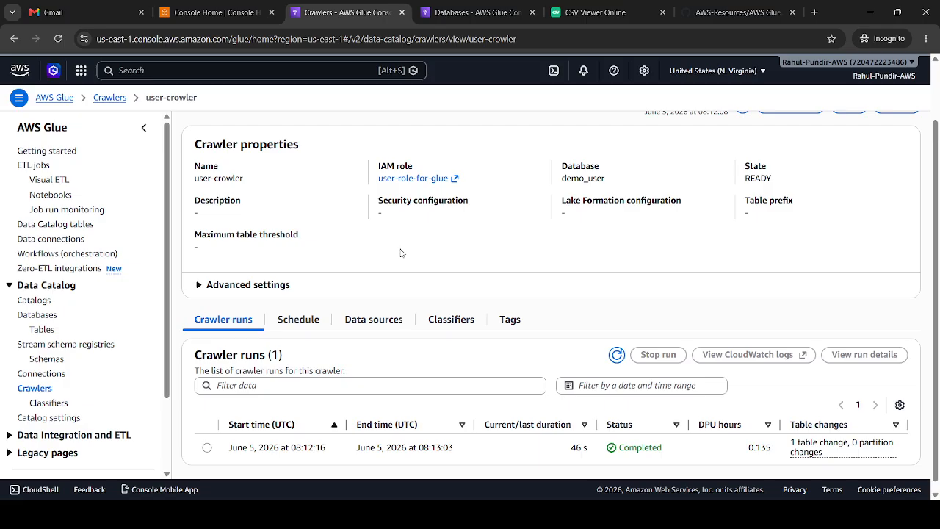
List the Data Catalog tables in the demo_user database and widen the Name column to show the full table name
{"action": "left_click", "coordinate": [709, 6]}
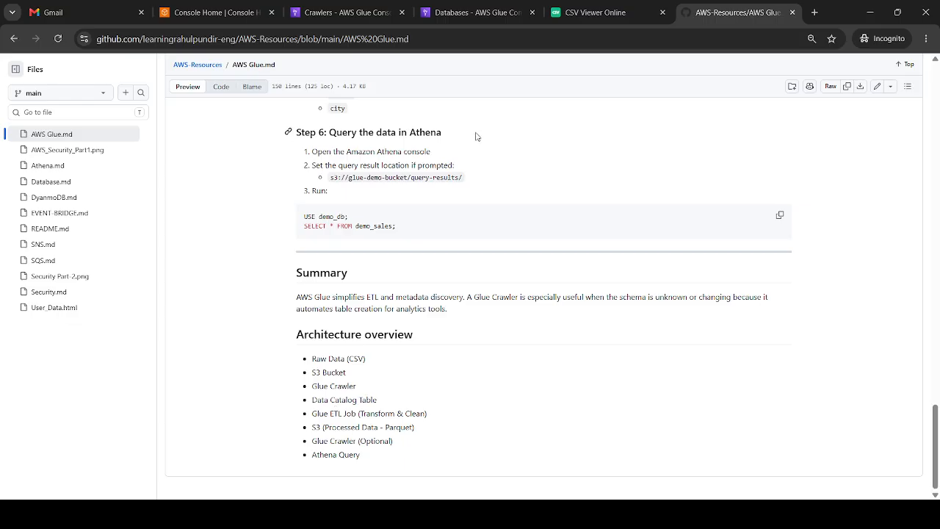
{"action": "left_click", "coordinate": [345, 12]}
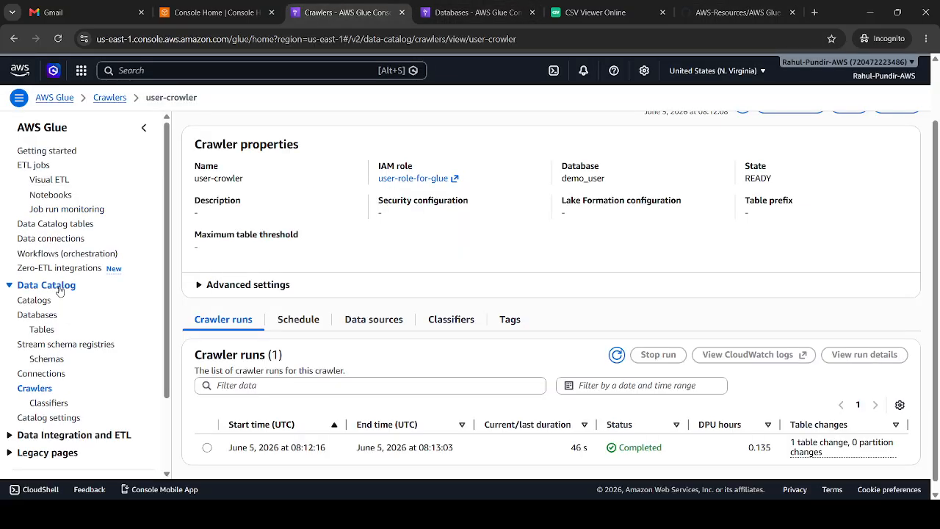
{"action": "left_click", "coordinate": [45, 331]}
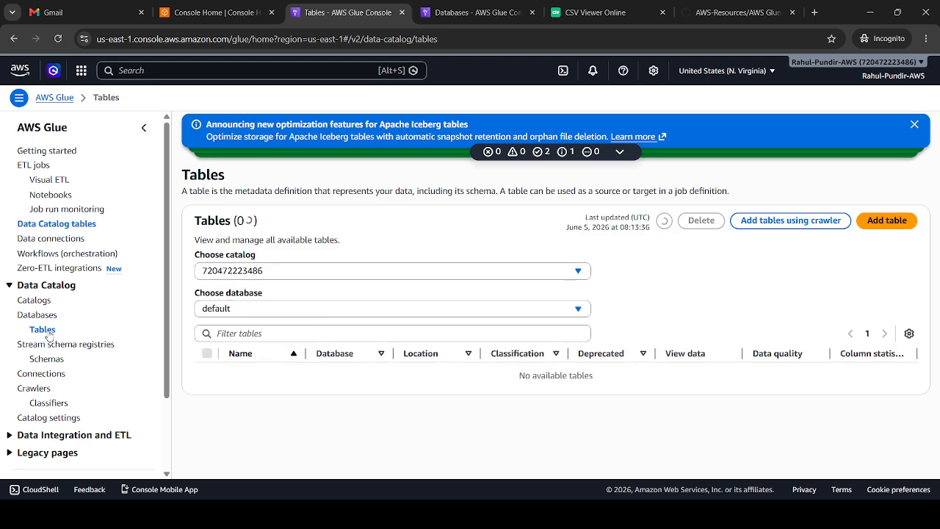
{"action": "left_click", "coordinate": [238, 309]}
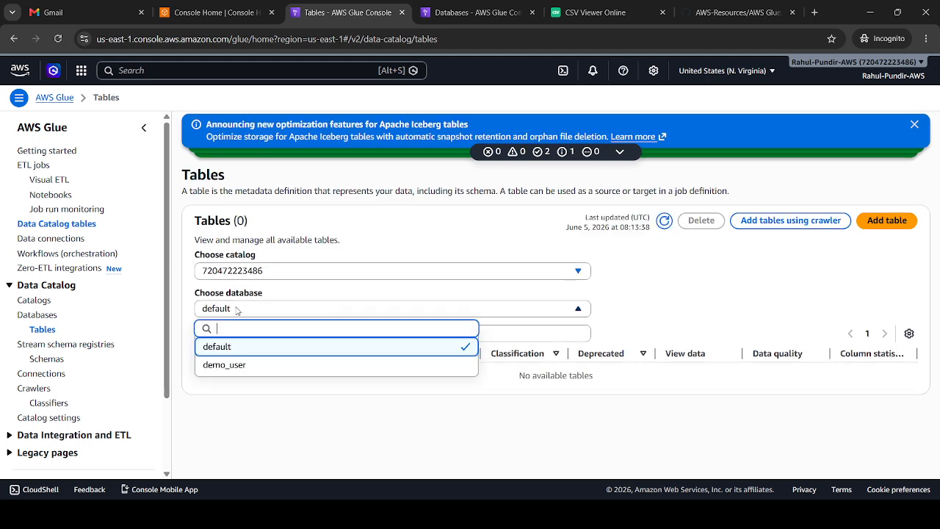
{"action": "left_click", "coordinate": [223, 365]}
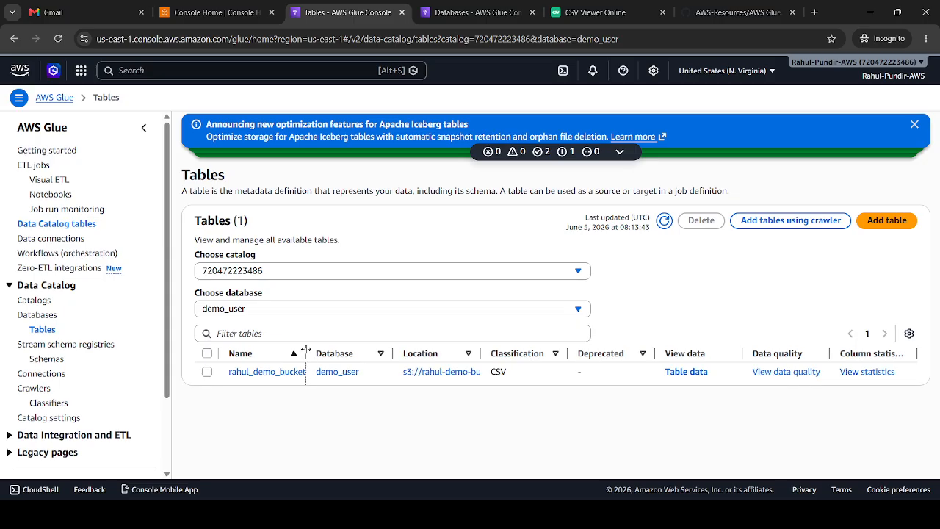
{"action": "left_click_drag", "start_coordinate": [306, 354], "coordinate": [359, 354]}
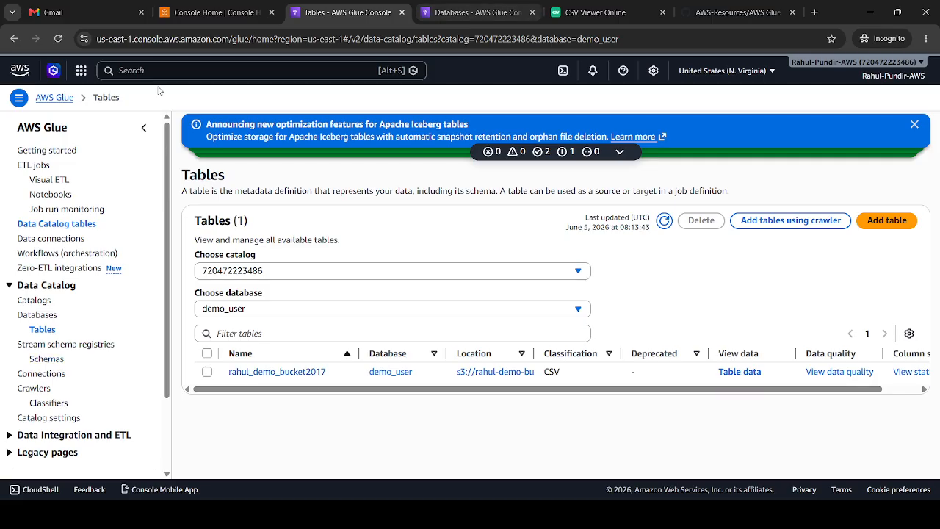
Start a blank visual ETL job, add an AWS Glue Data Catalog source node and look through the transforms
{"action": "left_click", "coordinate": [35, 165]}
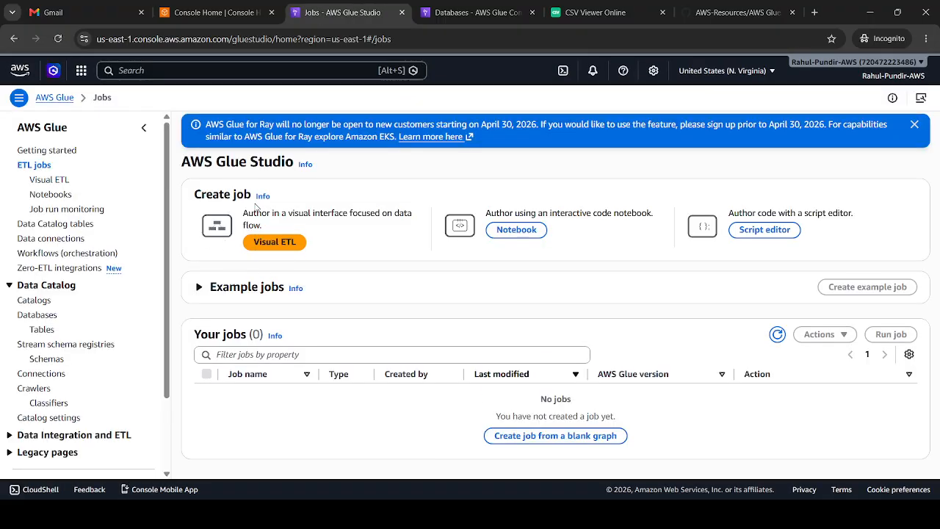
{"action": "left_click", "coordinate": [282, 244]}
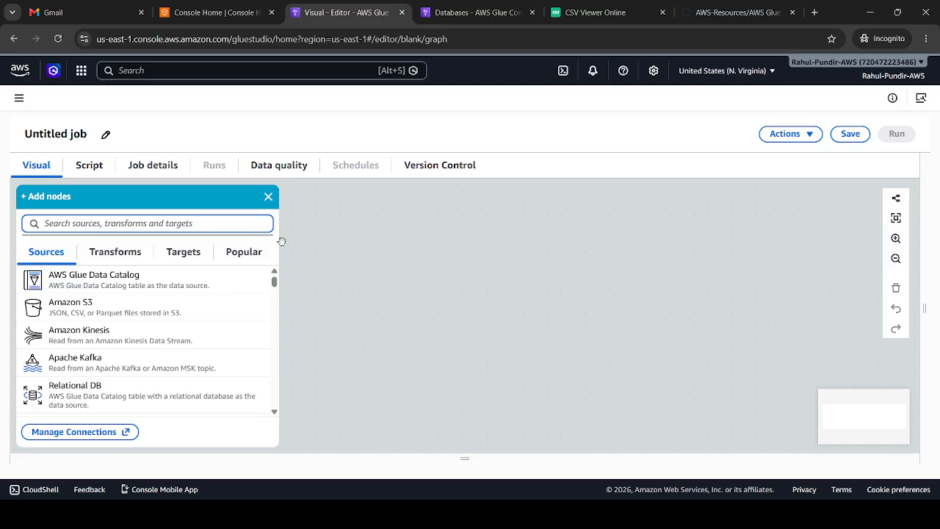
{"action": "left_click", "coordinate": [125, 283]}
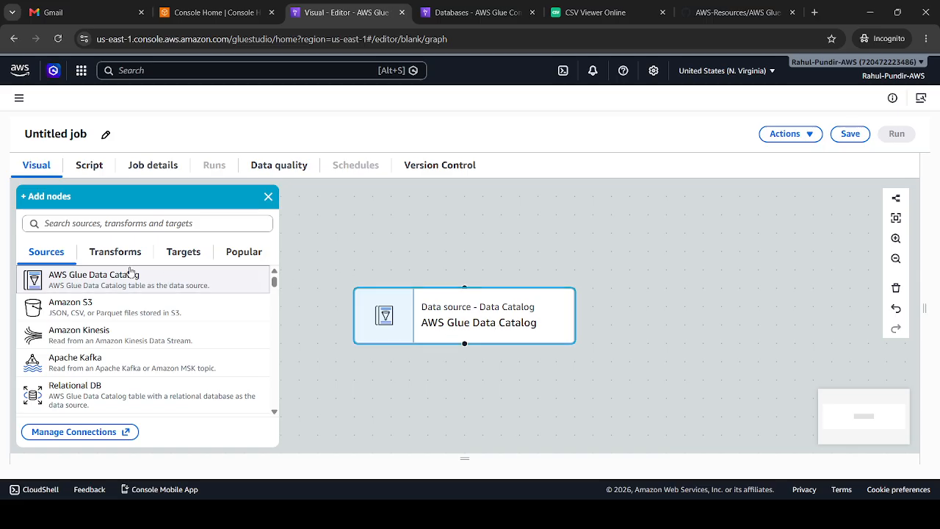
{"action": "left_click", "coordinate": [110, 252]}
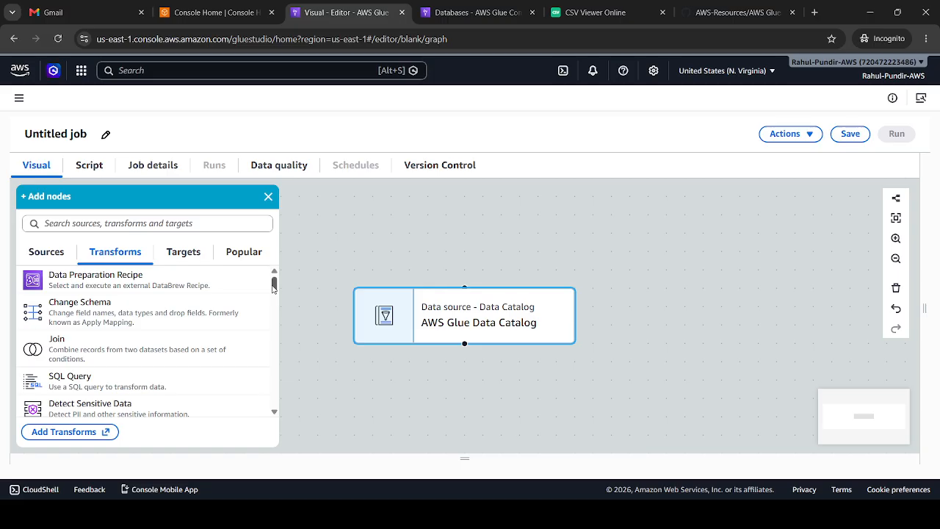
{"action": "left_click_drag", "start_coordinate": [274, 287], "coordinate": [277, 312]}
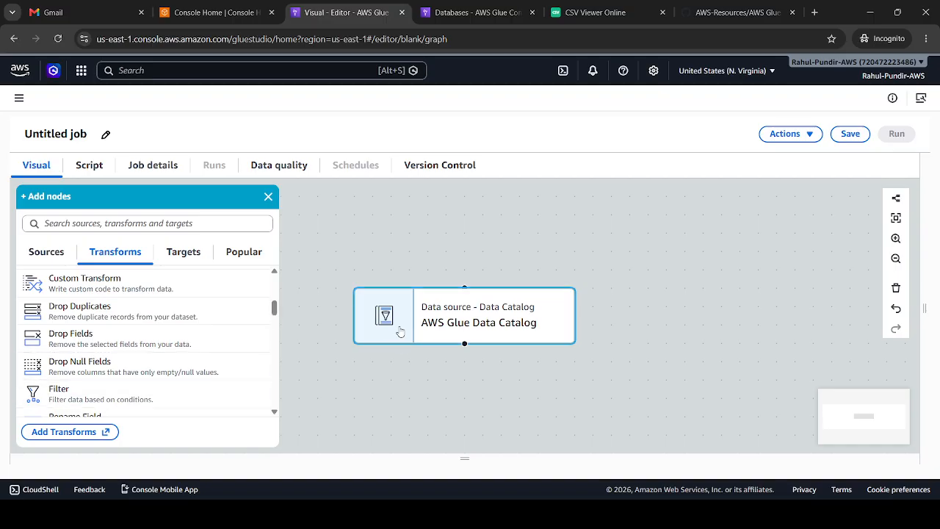
Set the AWS Glue Data Catalog source node to database demo_user and table rahul_demo_bucket2017
{"action": "left_click", "coordinate": [481, 322]}
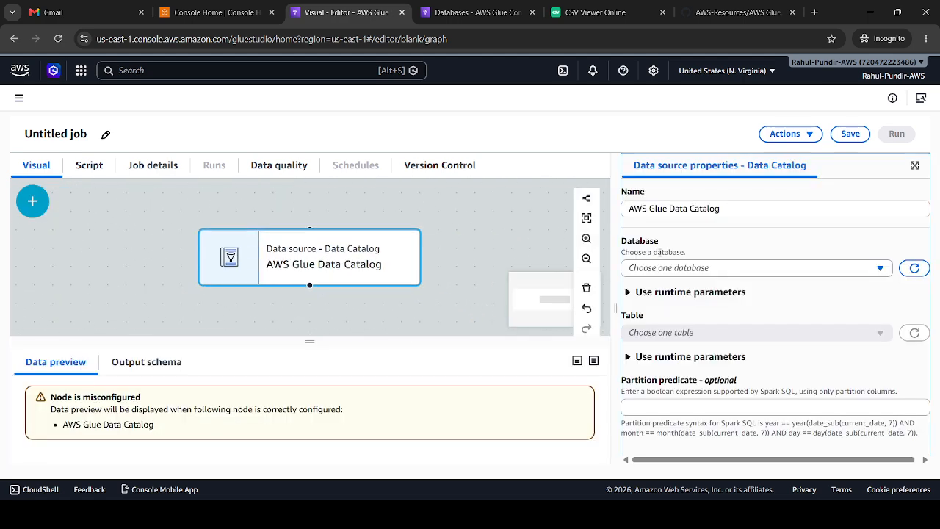
{"action": "left_click", "coordinate": [653, 269]}
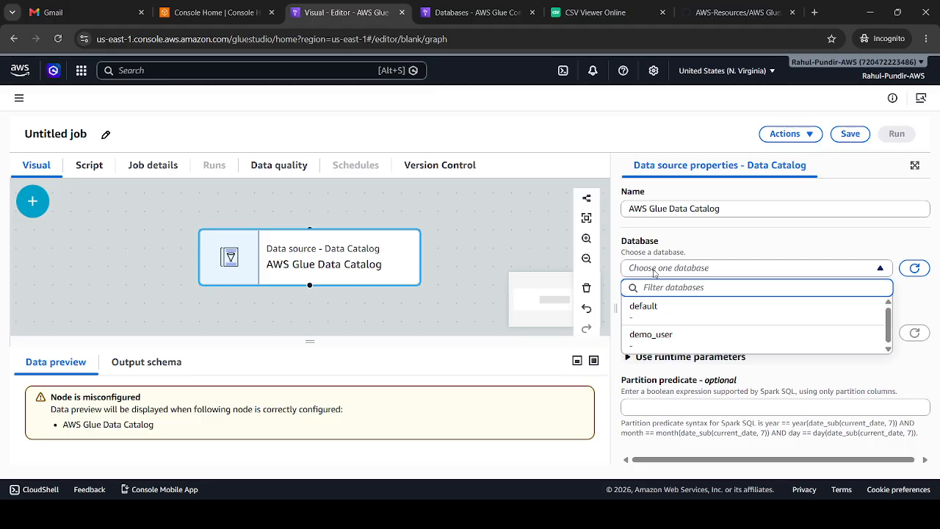
{"action": "left_click", "coordinate": [649, 336]}
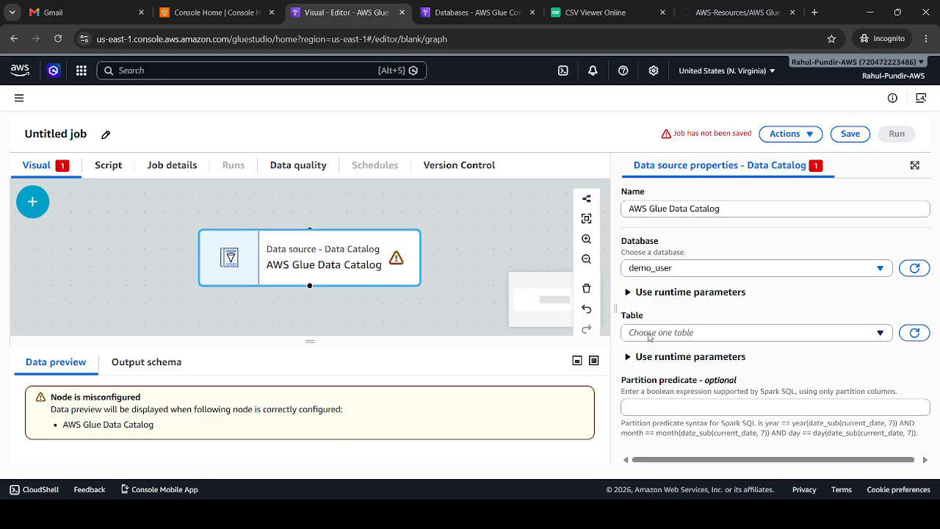
{"action": "left_click", "coordinate": [649, 336]}
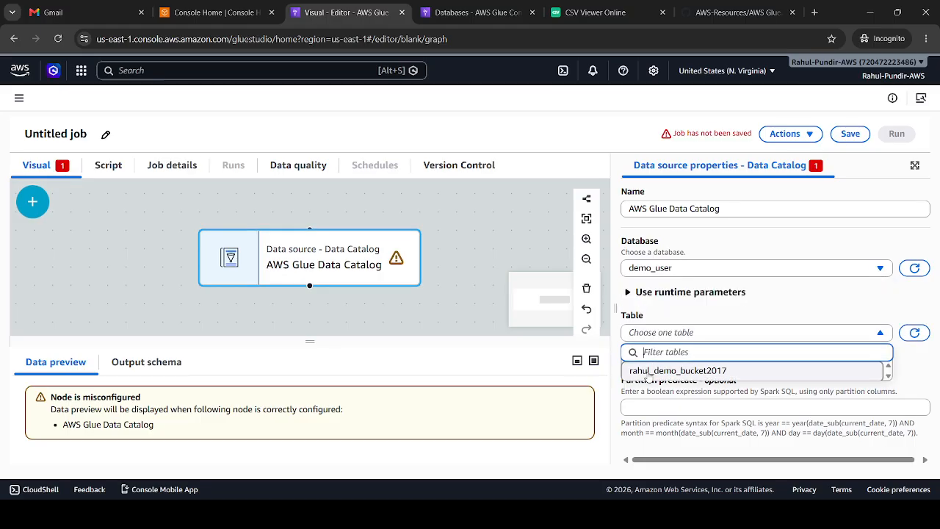
{"action": "left_click", "coordinate": [647, 371]}
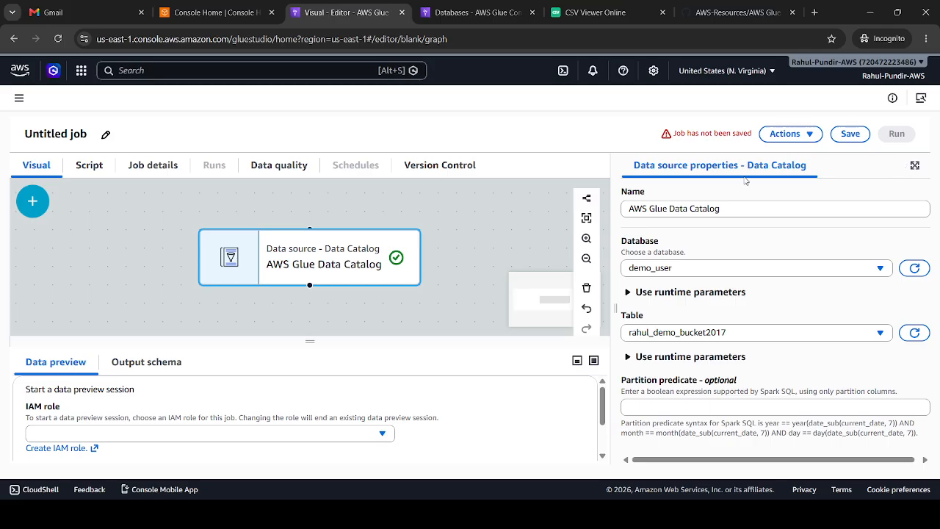
{"action": "left_click", "coordinate": [474, 237]}
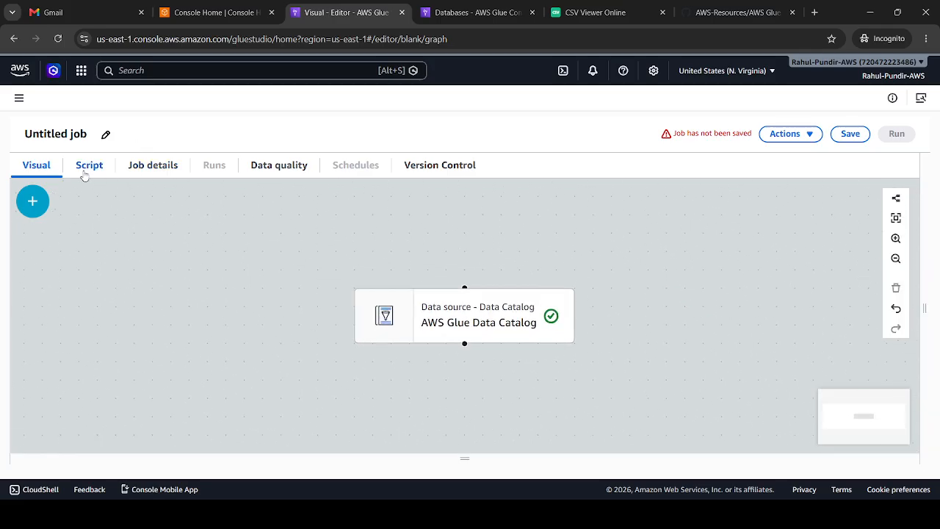
Add a Filter transform node to the job canvas
{"action": "left_click", "coordinate": [33, 198]}
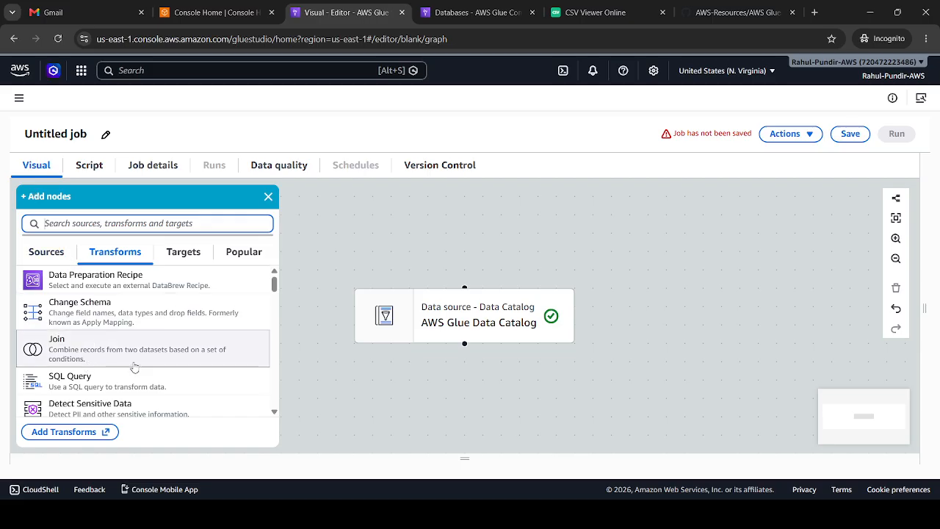
{"action": "left_click", "coordinate": [275, 285]}
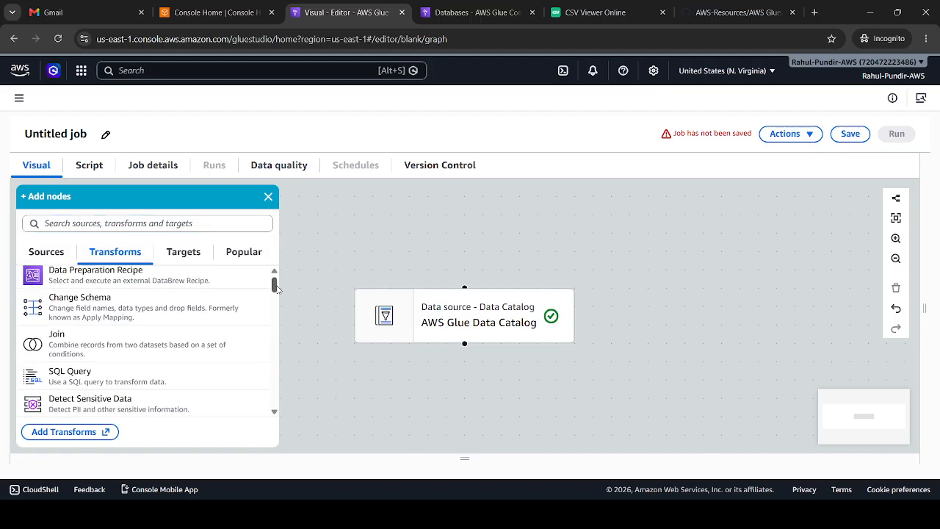
{"action": "left_click_drag", "start_coordinate": [276, 285], "coordinate": [280, 303]}
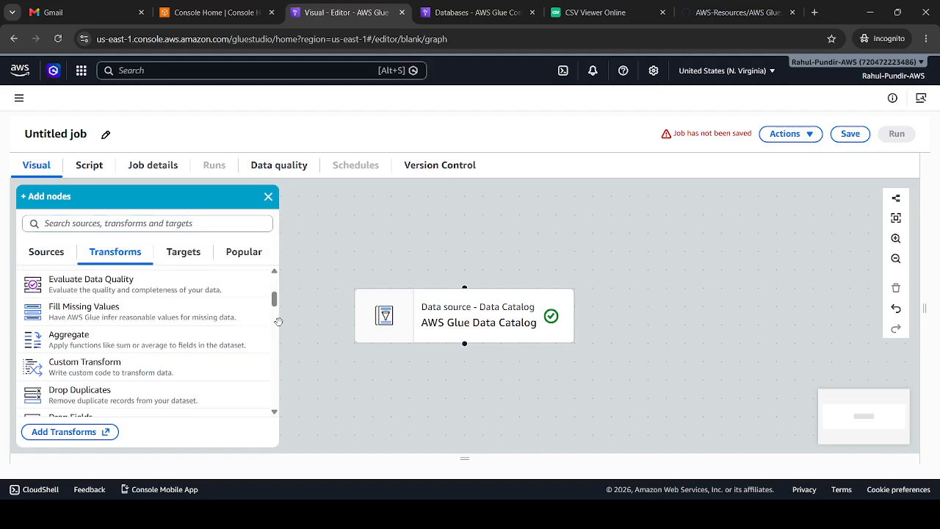
{"action": "scroll", "coordinate": [276, 313], "scroll_direction": "down", "scroll_amount": 3}
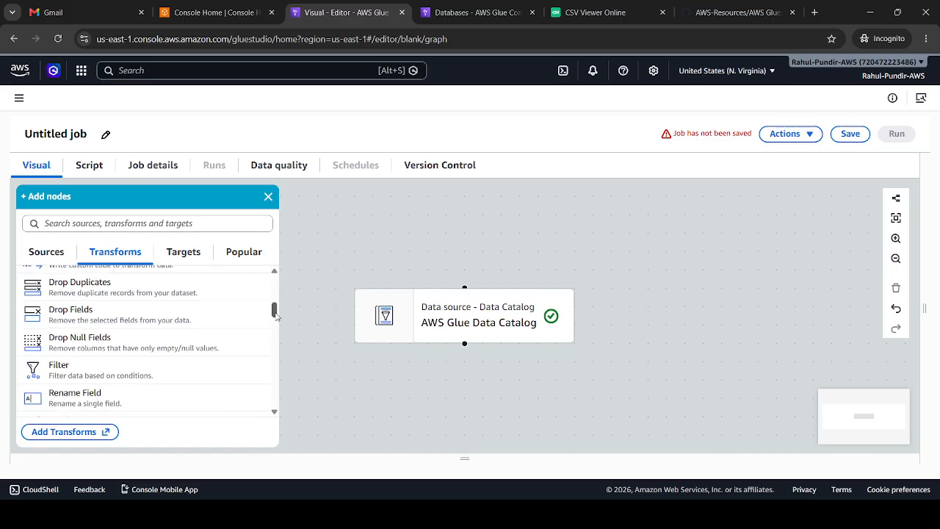
{"action": "left_click", "coordinate": [159, 366]}
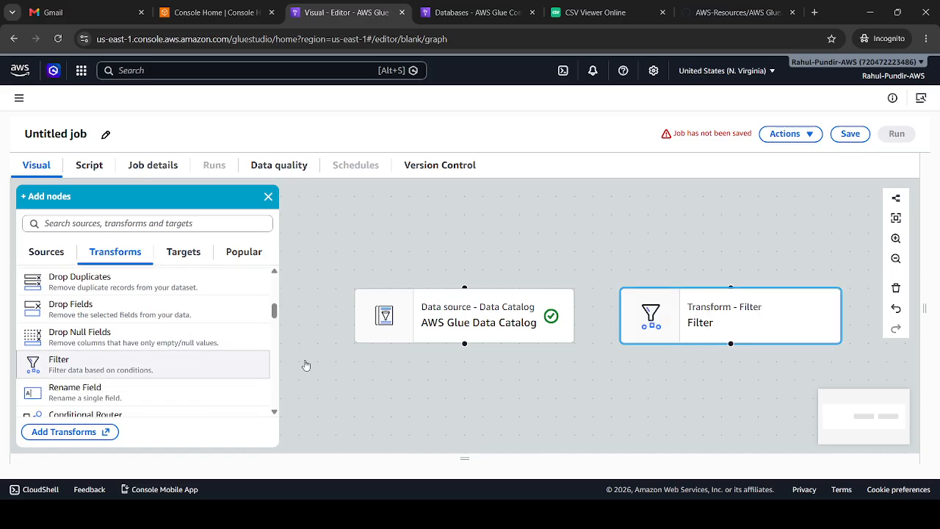
{"action": "left_click", "coordinate": [458, 370]}
Examine the AWS Glue Data Catalog source node's output schema and compare its columns with the user data in the CSV viewer
{"action": "left_click", "coordinate": [357, 312]}
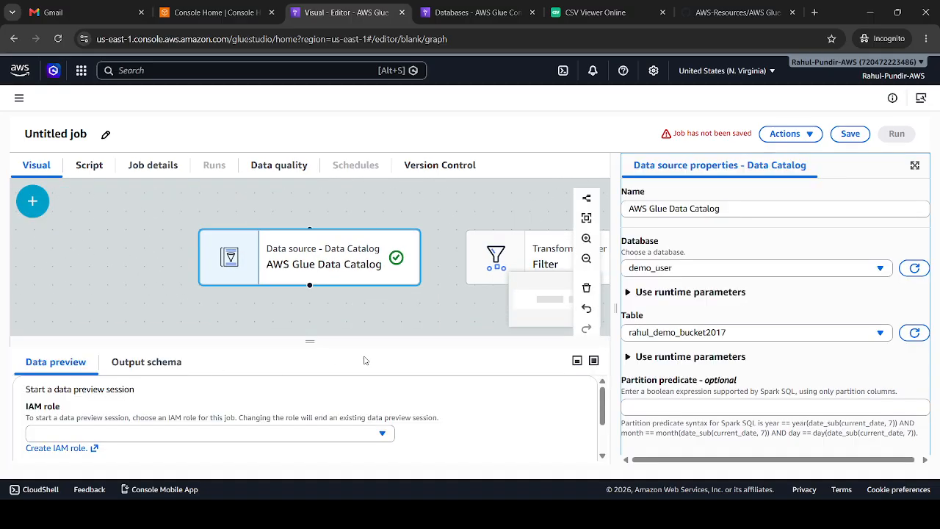
{"action": "left_click_drag", "start_coordinate": [365, 345], "coordinate": [365, 288]}
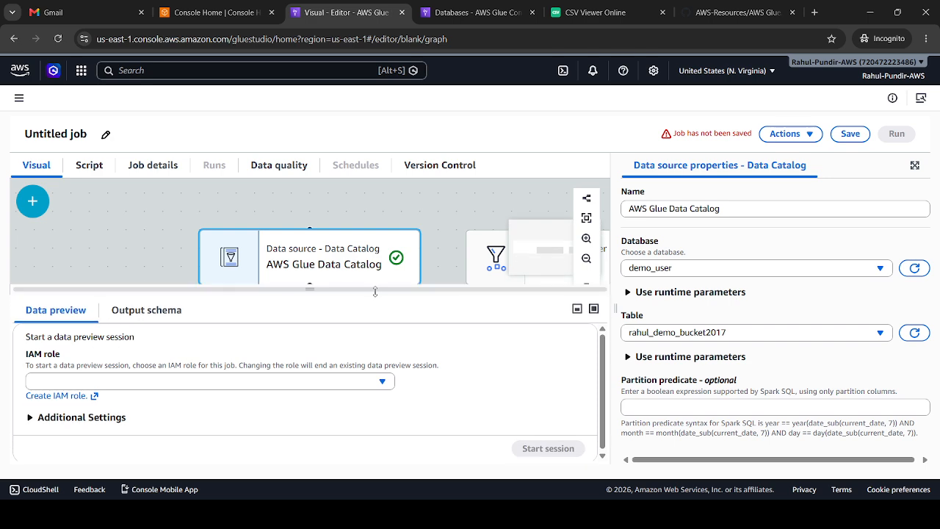
{"action": "left_click", "coordinate": [121, 311]}
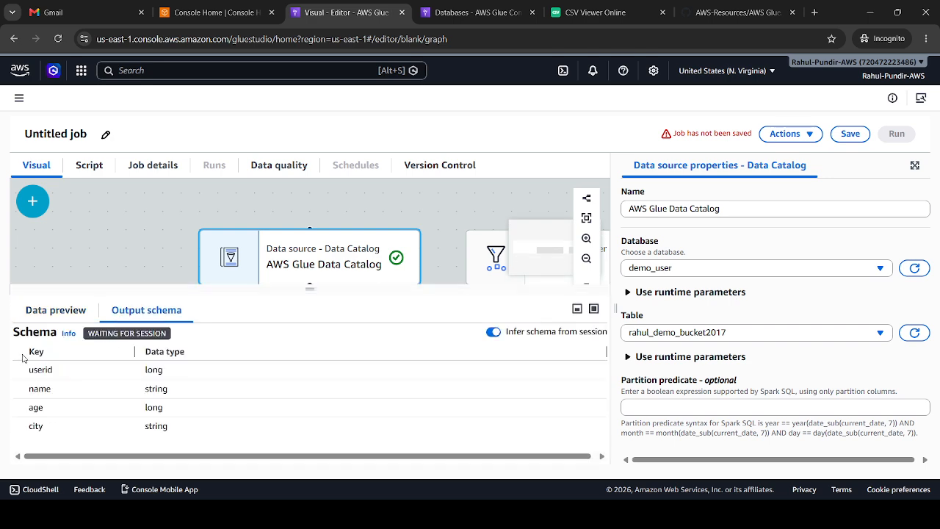
{"action": "left_click_drag", "start_coordinate": [14, 370], "coordinate": [88, 386]}
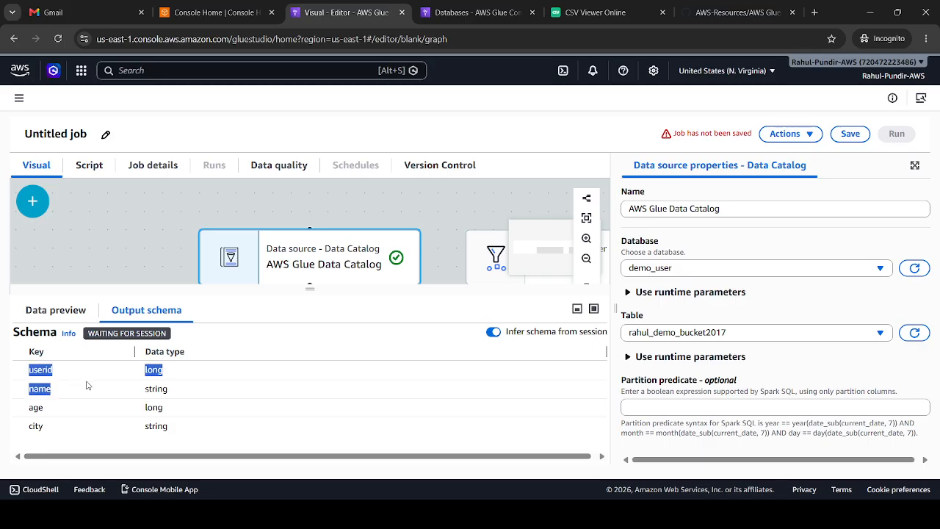
{"action": "left_click", "coordinate": [647, 7]}
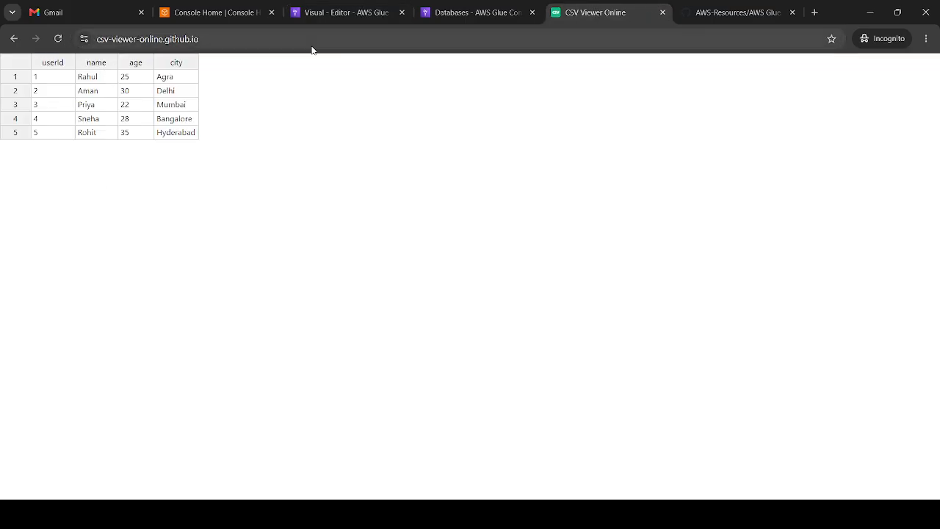
{"action": "left_click", "coordinate": [465, 8]}
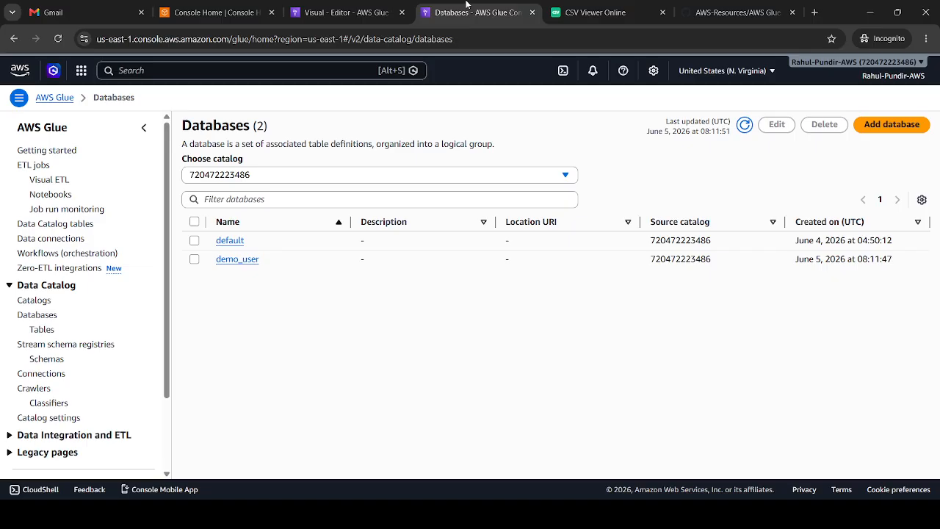
{"action": "left_click", "coordinate": [345, 11]}
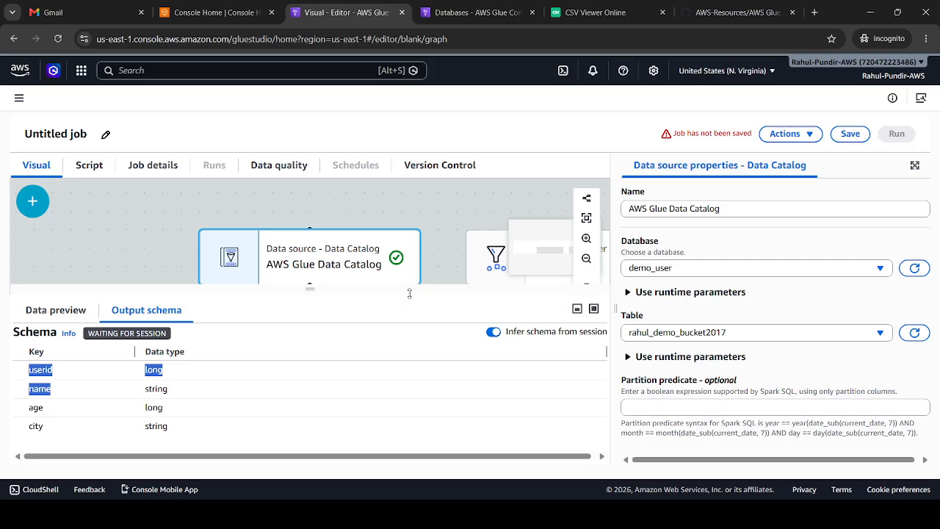
{"action": "left_click_drag", "start_coordinate": [409, 293], "coordinate": [400, 380]}
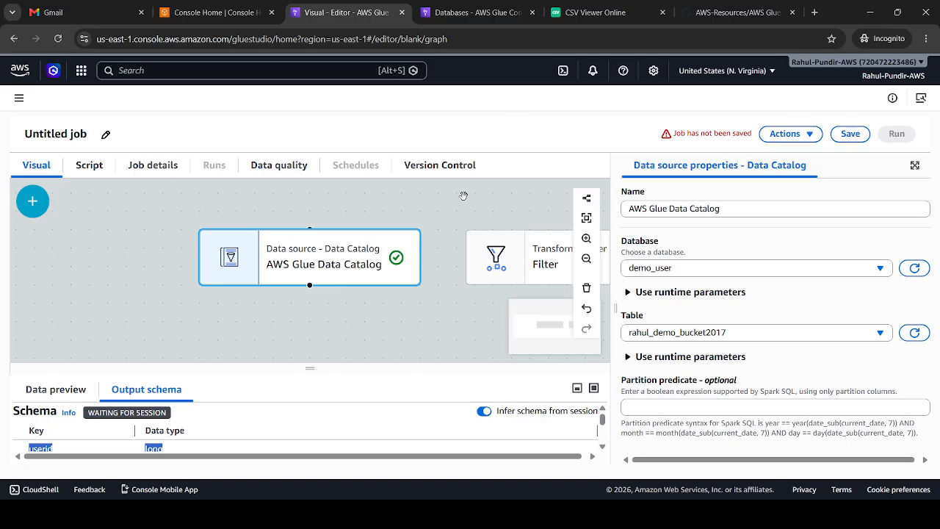
{"action": "left_click", "coordinate": [595, 13]}
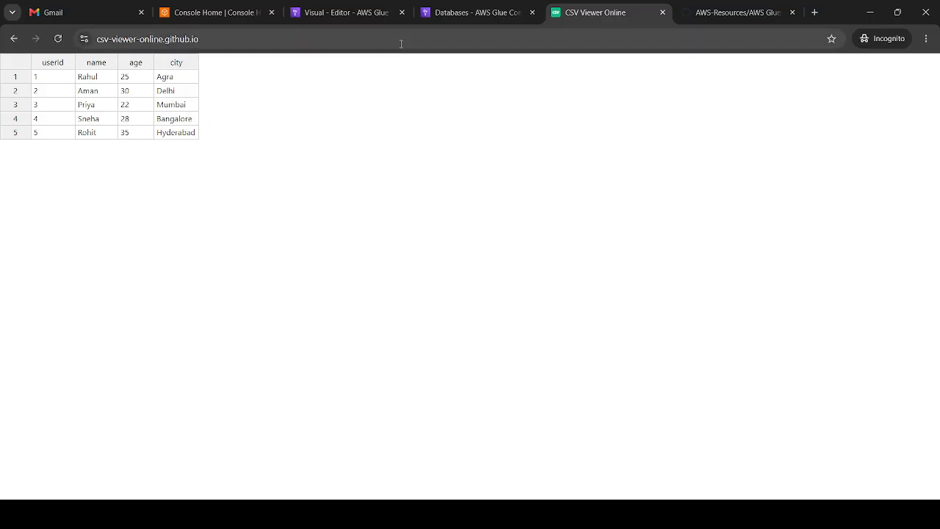
{"action": "left_click", "coordinate": [345, 12]}
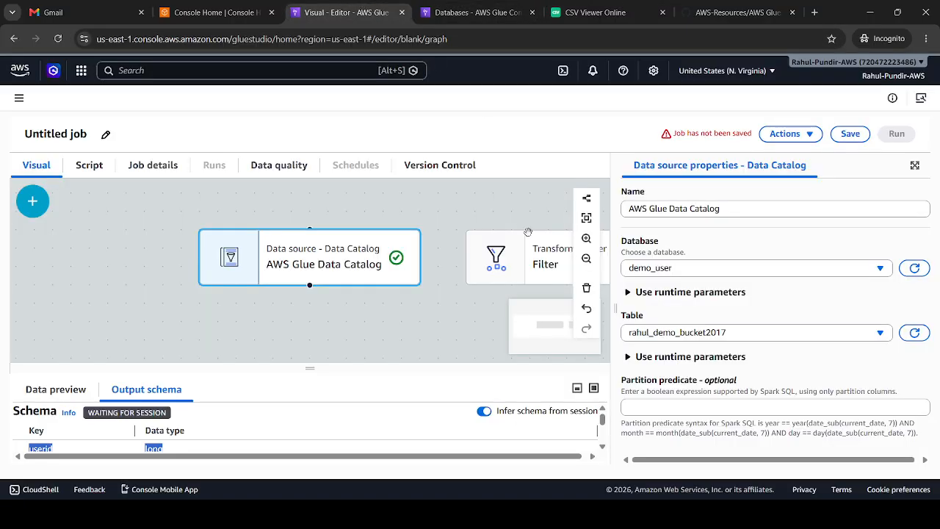
Set the AWS Glue Data Catalog source as the parent of the Filter node
{"action": "left_click", "coordinate": [540, 257]}
{"action": "left_click", "coordinate": [728, 258]}
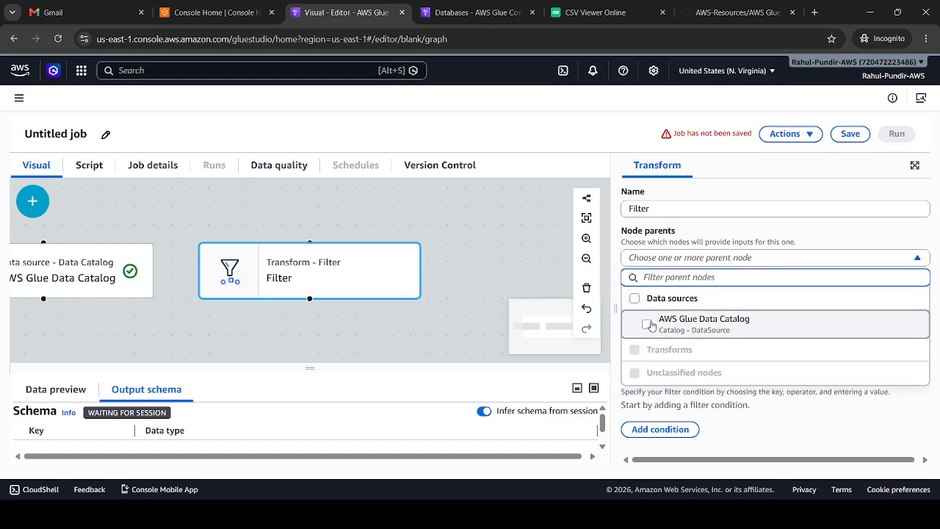
{"action": "left_click", "coordinate": [658, 322]}
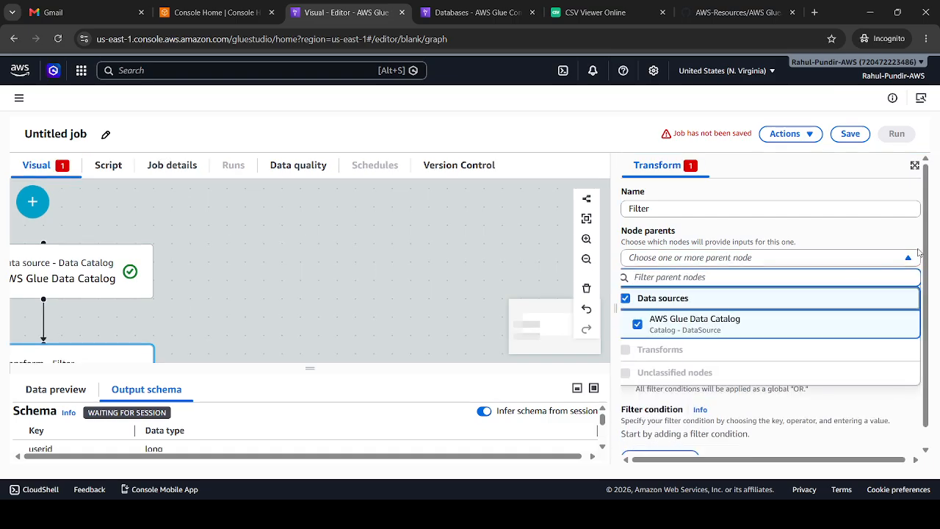
Add a condition to the Filter node that keeps only records with age > 25
{"action": "left_click_drag", "start_coordinate": [924, 250], "coordinate": [928, 317]}
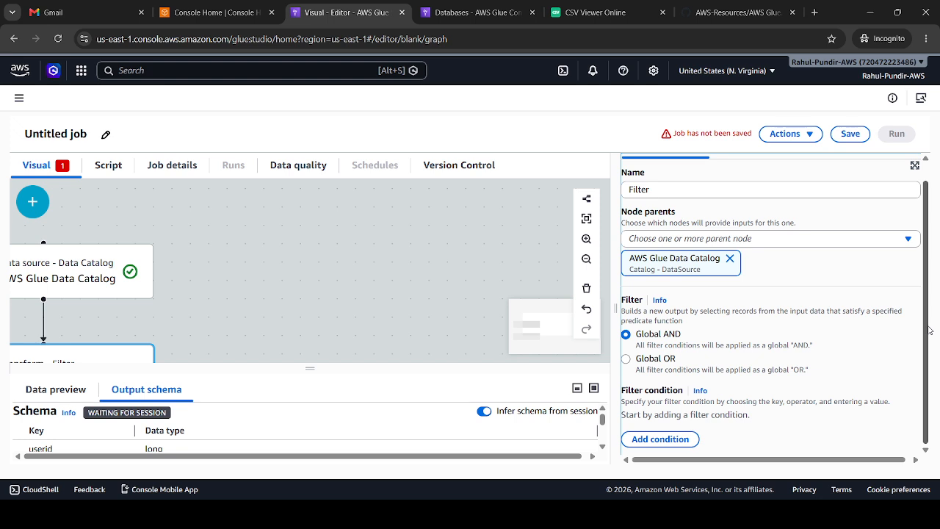
{"action": "left_click", "coordinate": [651, 440]}
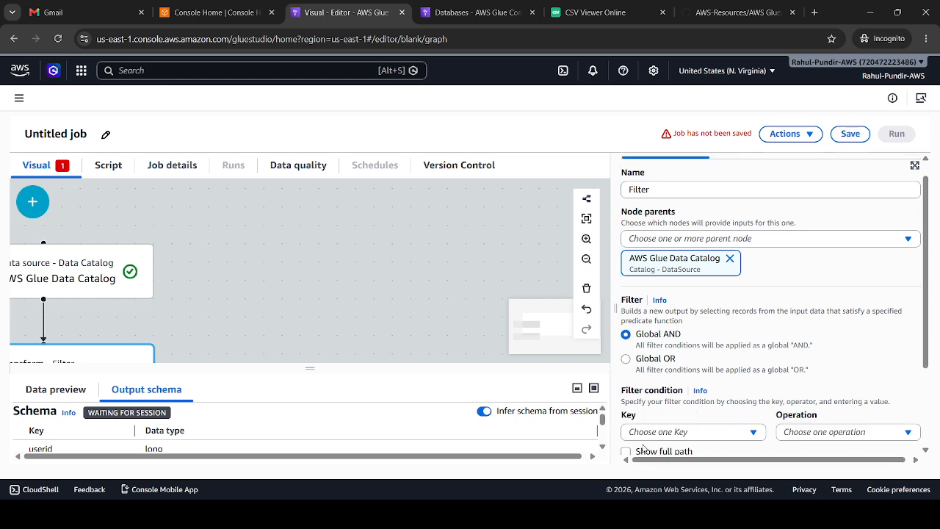
{"action": "left_click_drag", "start_coordinate": [939, 284], "coordinate": [938, 357]}
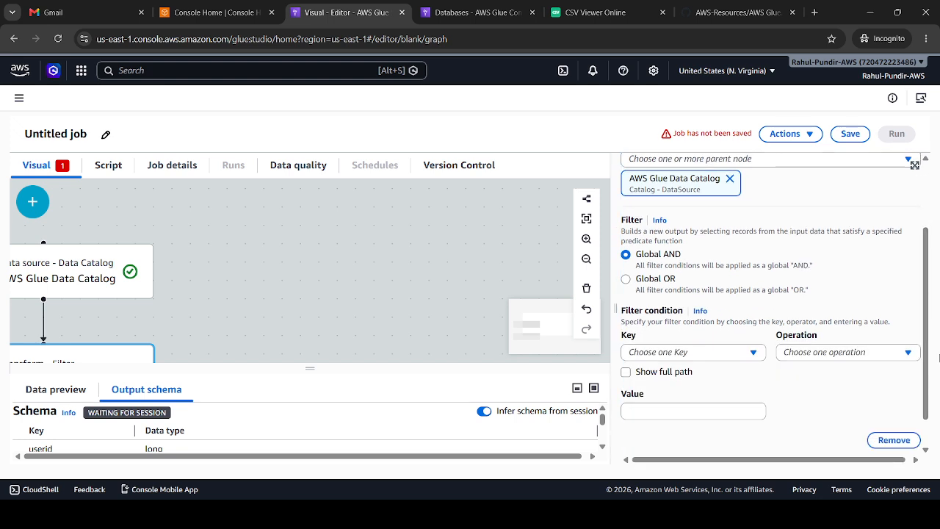
{"action": "left_click", "coordinate": [704, 353]}
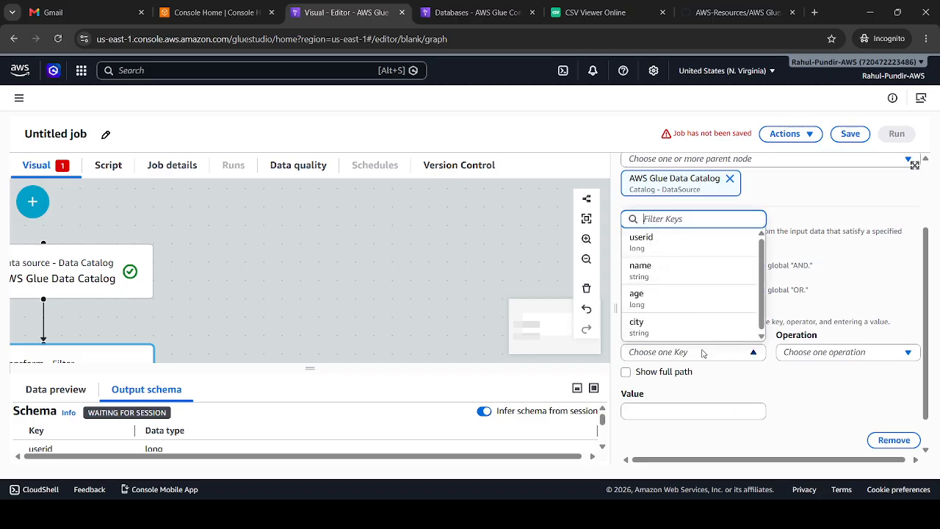
{"action": "left_click", "coordinate": [666, 297]}
{"action": "left_click", "coordinate": [785, 355]}
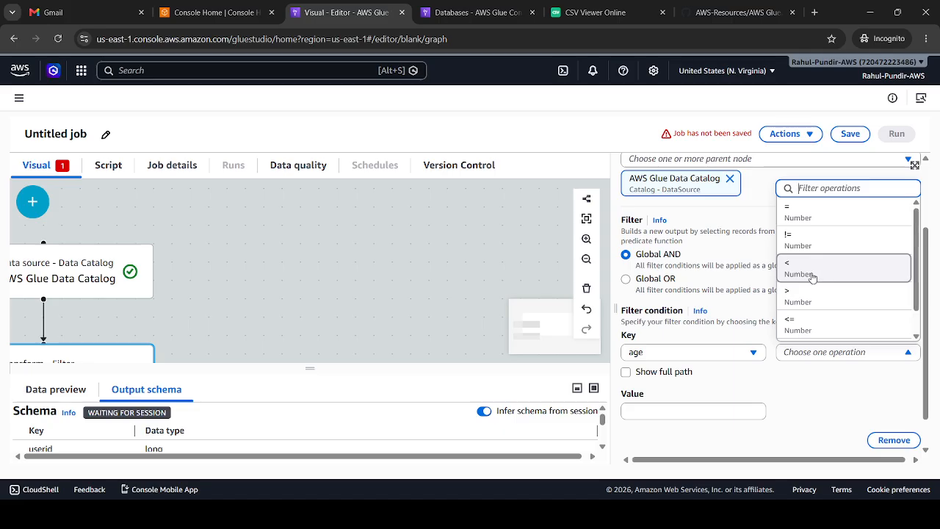
{"action": "left_click", "coordinate": [804, 296]}
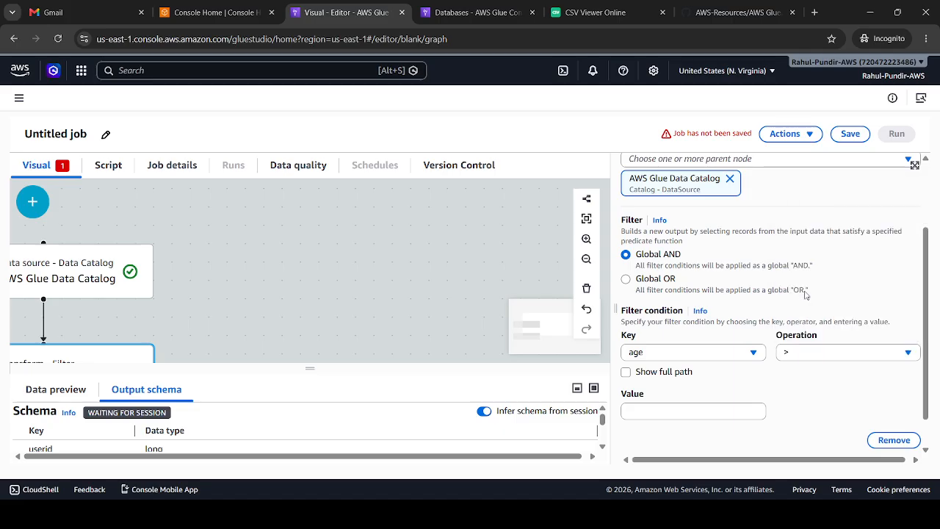
{"action": "left_click", "coordinate": [686, 406]}
{"action": "type", "text": "25"}
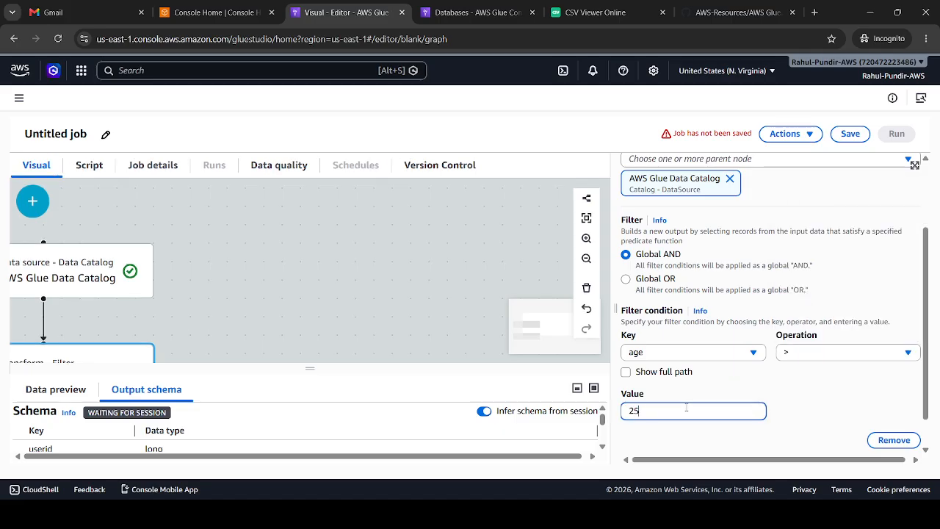
{"action": "left_click", "coordinate": [451, 246]}
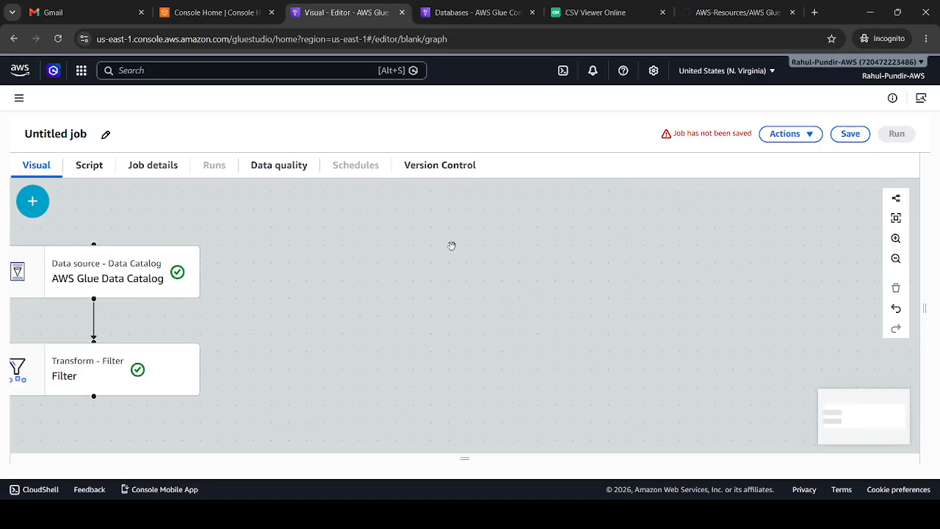
{"action": "left_click", "coordinate": [640, 307]}
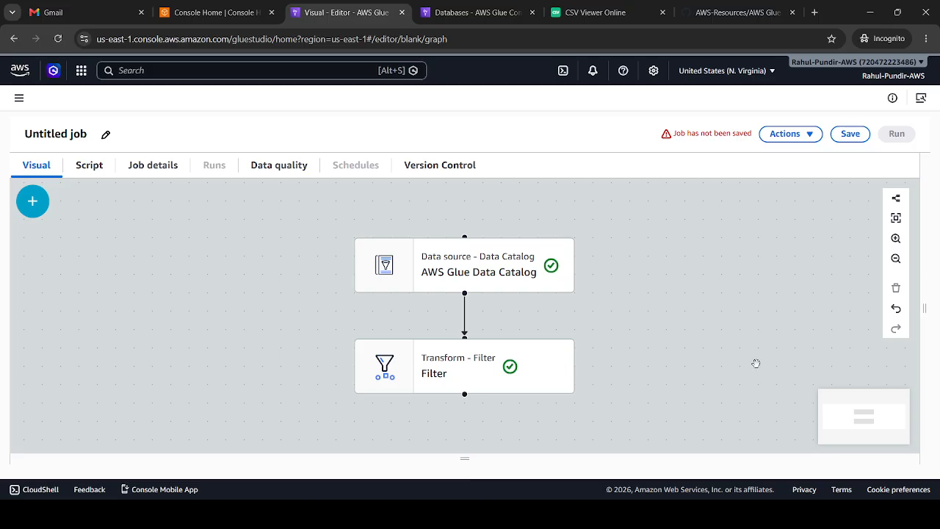
Add an Amazon S3 target node to the job canvas
{"action": "left_click", "coordinate": [32, 201]}
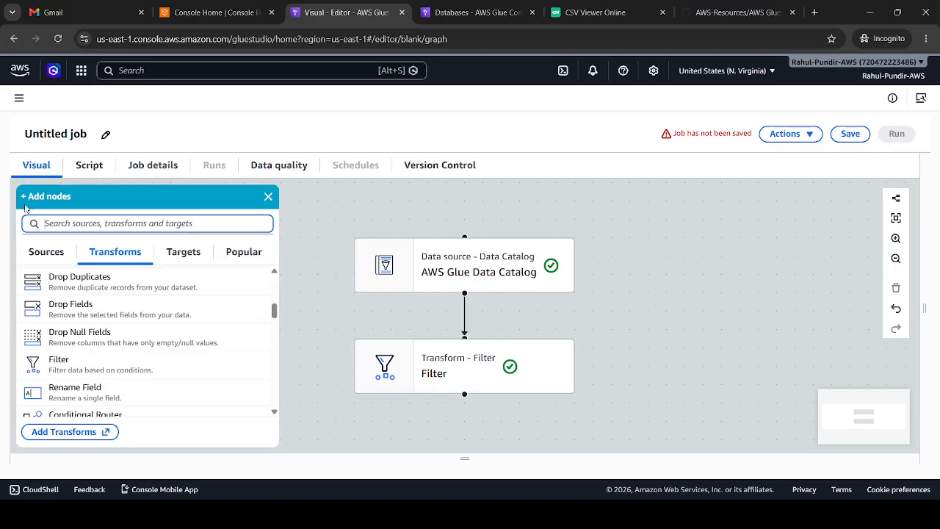
{"action": "left_click", "coordinate": [194, 257]}
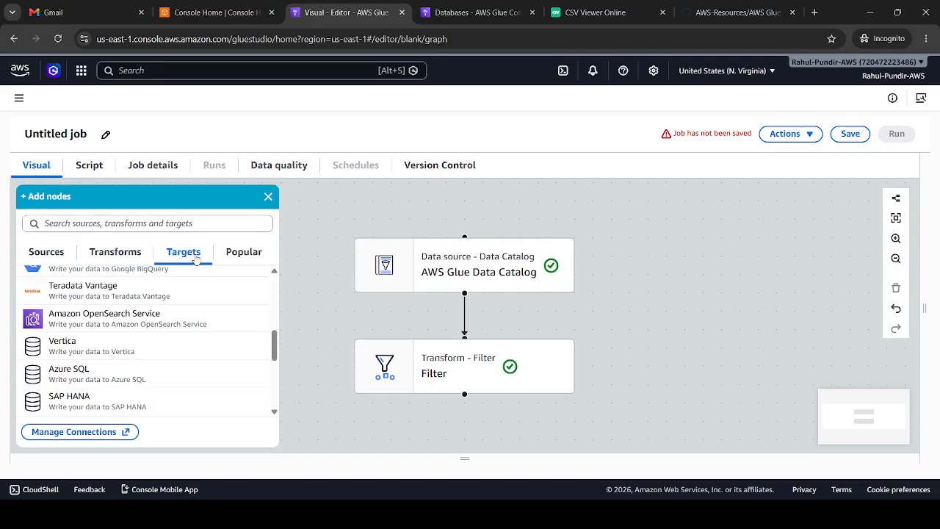
{"action": "scroll", "coordinate": [278, 293], "scroll_direction": "up", "scroll_amount": 5}
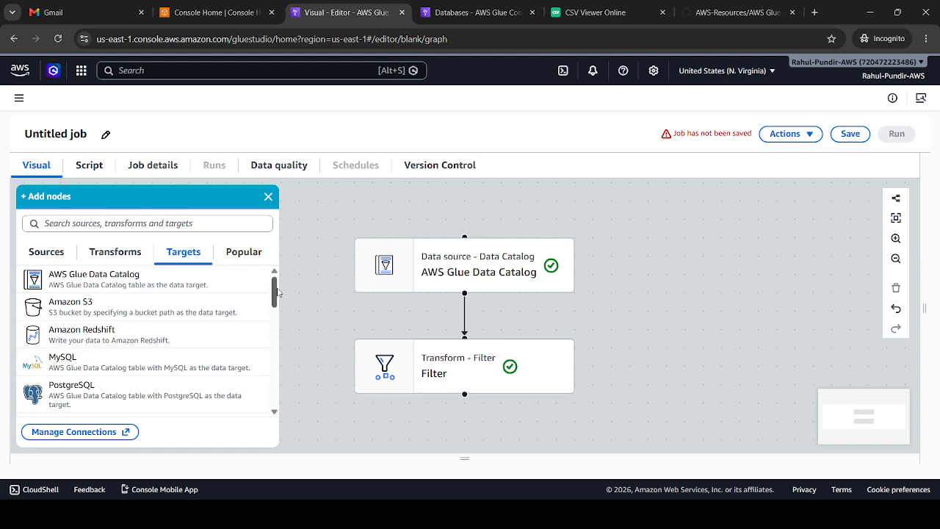
{"action": "left_click", "coordinate": [115, 307]}
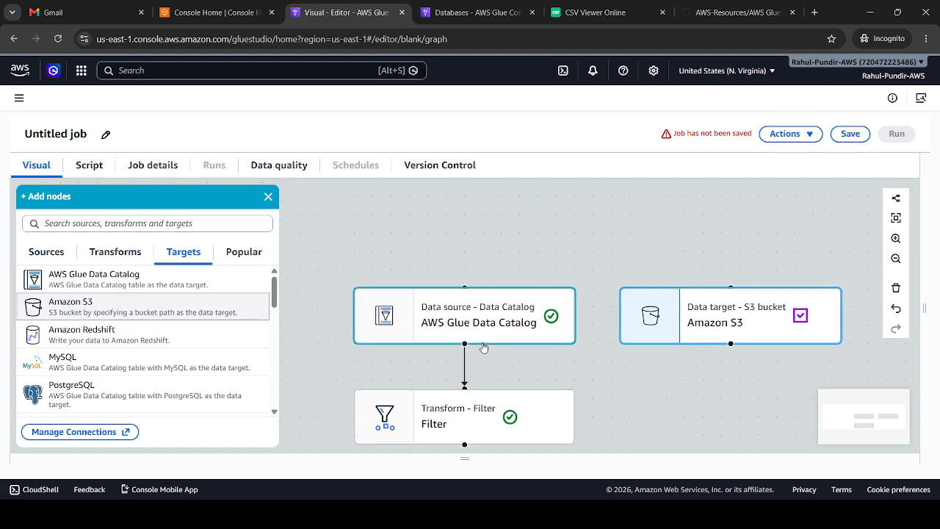
Set the Filter transform as the parent of the Amazon S3 target node
{"action": "left_click", "coordinate": [715, 332]}
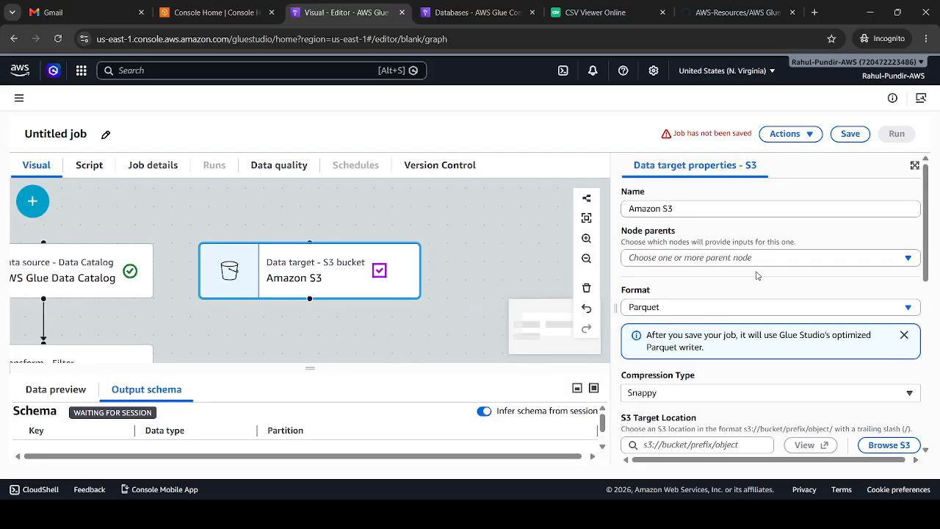
{"action": "left_click", "coordinate": [689, 263]}
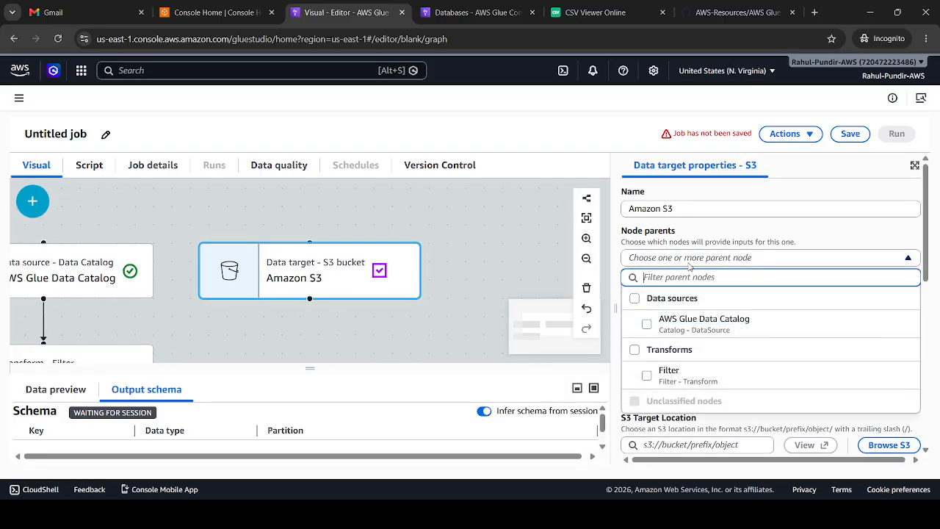
{"action": "left_click", "coordinate": [652, 384]}
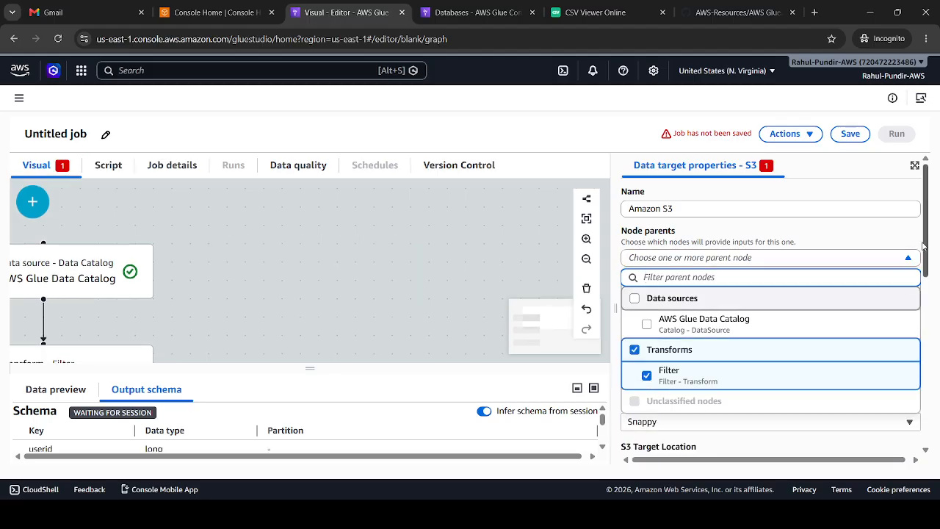
{"action": "left_click", "coordinate": [888, 237]}
Switch to the S3 console, create a folder named output in the demo bucket holding users (2).csv, and open the folder
{"action": "left_click_drag", "start_coordinate": [927, 251], "coordinate": [930, 312]}
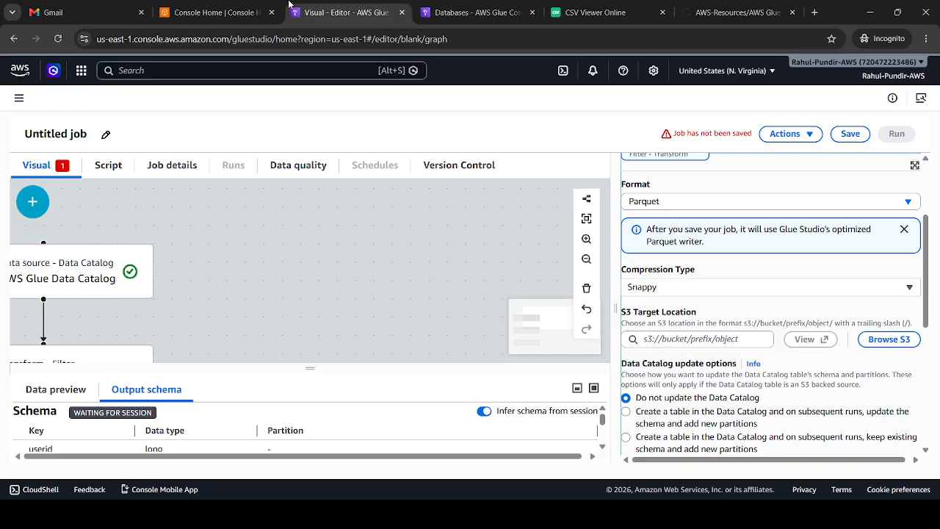
{"action": "left_click", "coordinate": [212, 12]}
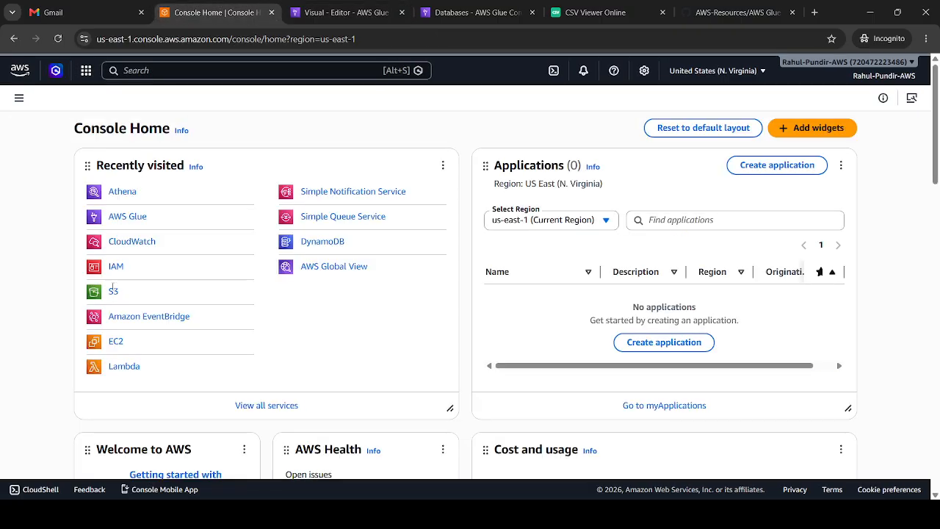
{"action": "left_click", "coordinate": [112, 293]}
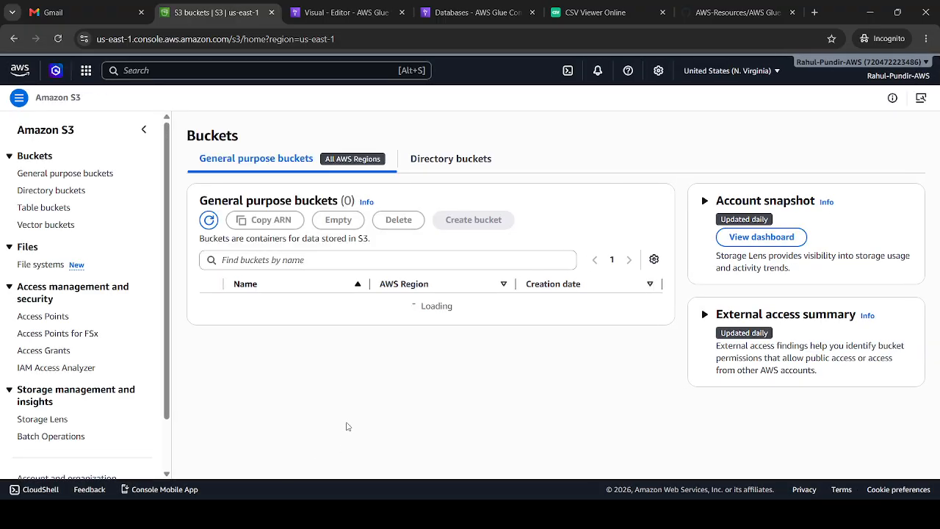
{"action": "left_click", "coordinate": [281, 308]}
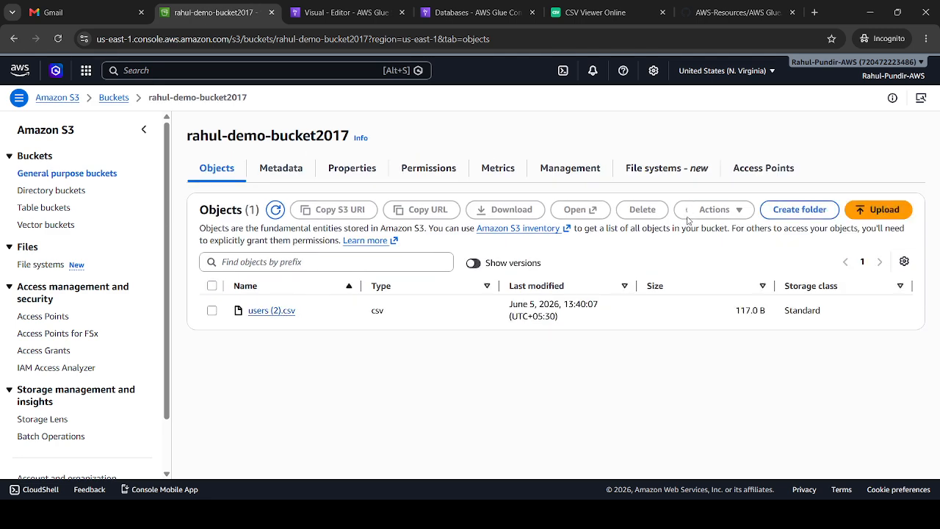
{"action": "left_click", "coordinate": [777, 211]}
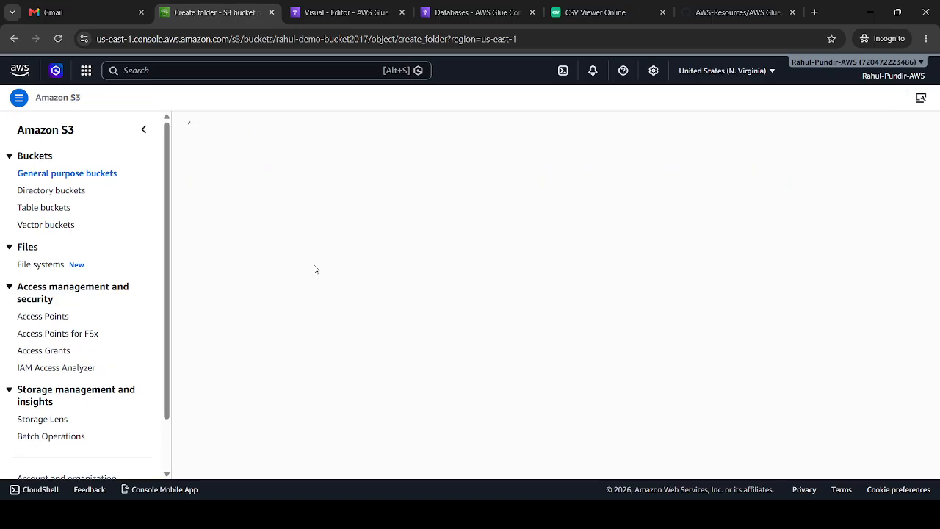
{"action": "type", "text": "o"}
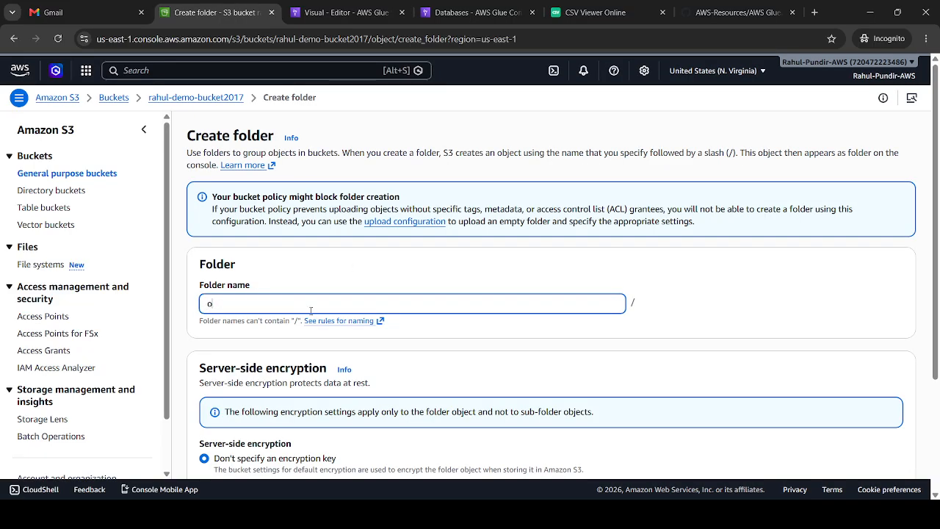
{"action": "type", "text": "utput"}
{"action": "scroll", "coordinate": [862, 205], "scroll_direction": "down", "scroll_amount": 3}
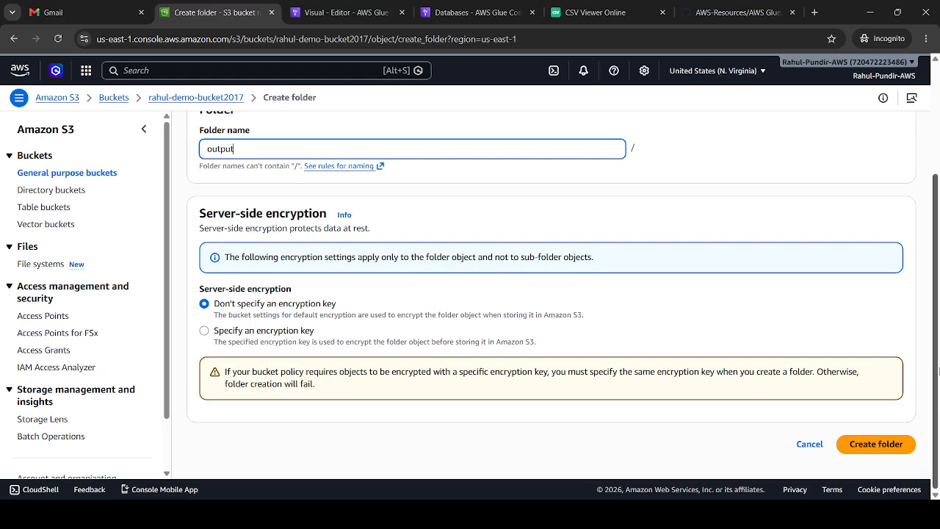
{"action": "left_click", "coordinate": [862, 448]}
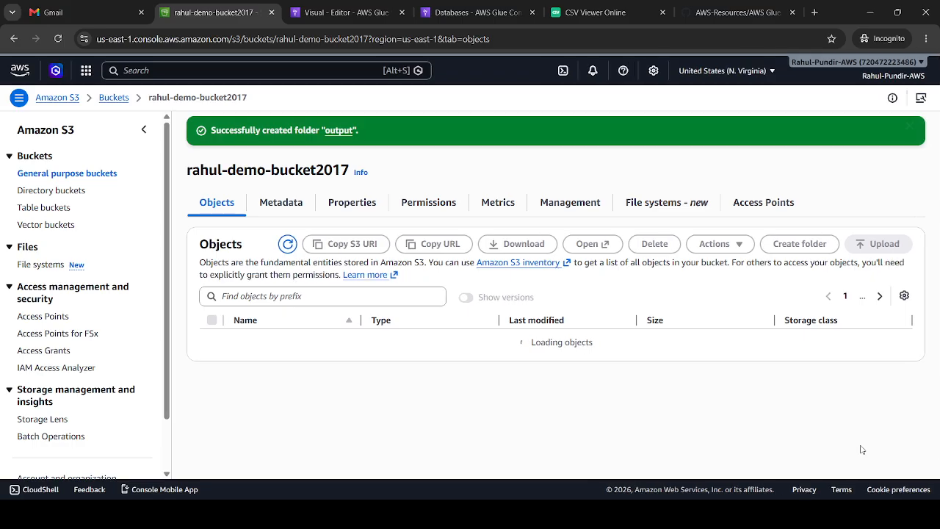
{"action": "left_click", "coordinate": [261, 339]}
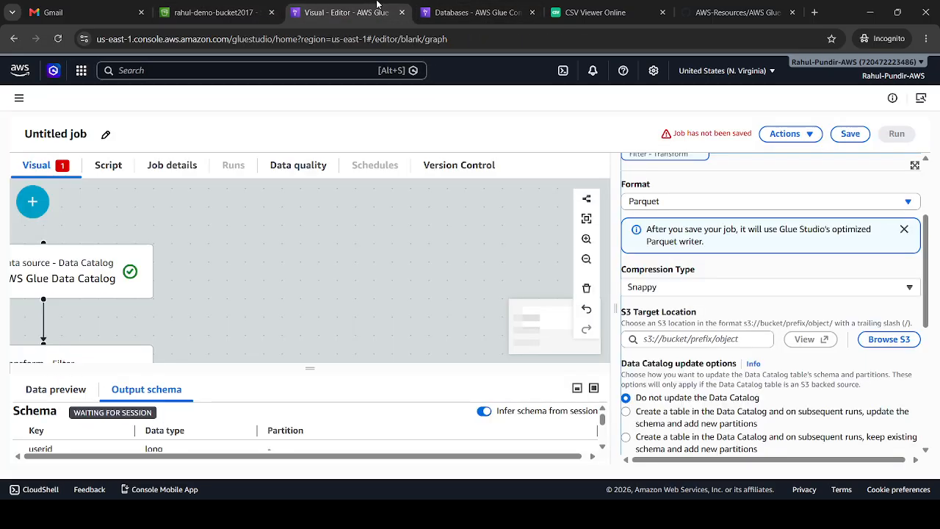
Back in the Glue job editor, set the Amazon S3 node's target location to the demo bucket's output/ folder
{"action": "left_click", "coordinate": [344, 12]}
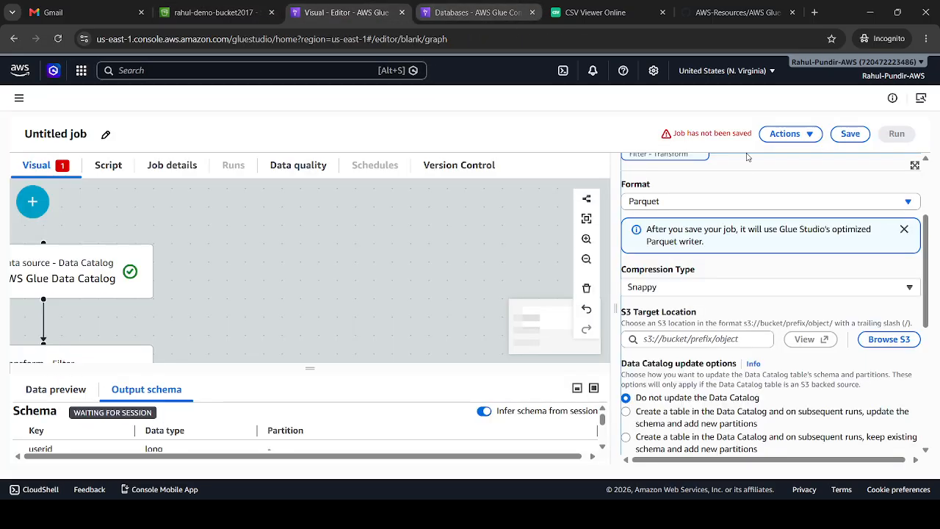
{"action": "left_click", "coordinate": [881, 340]}
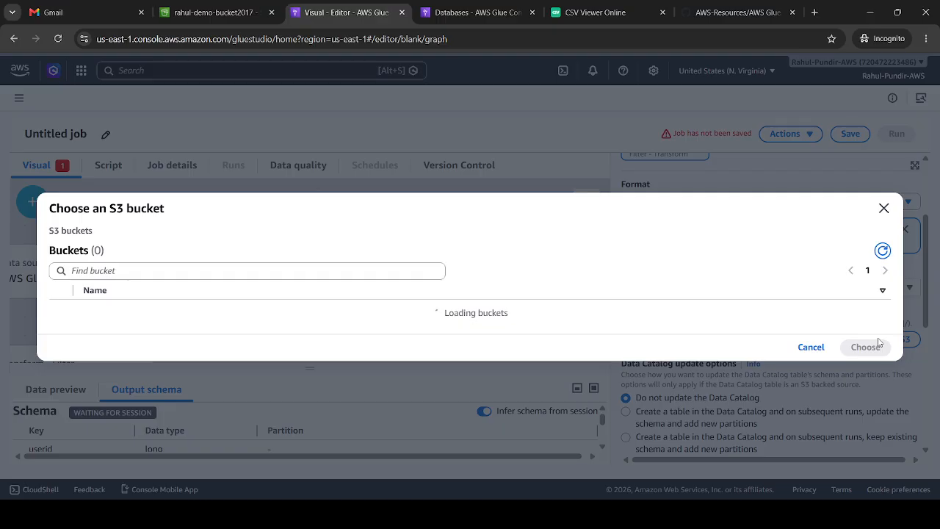
{"action": "double_click", "coordinate": [111, 316]}
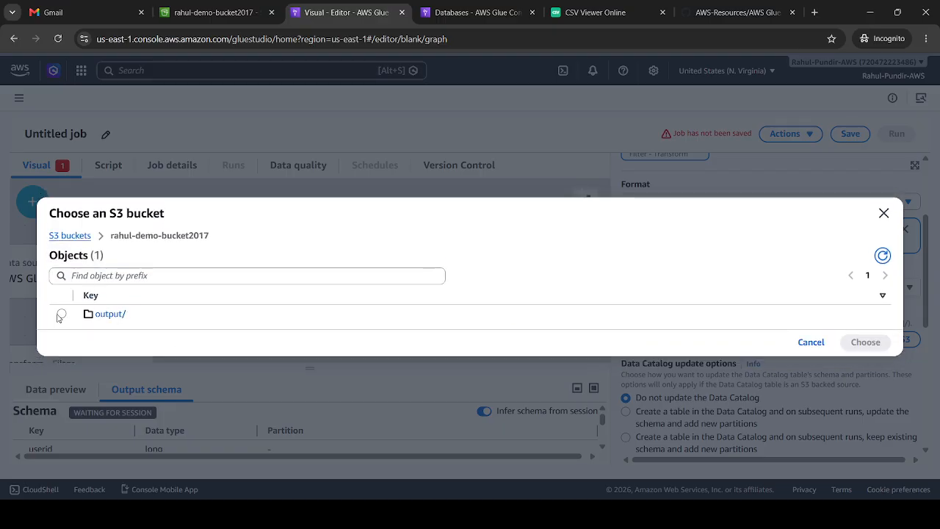
{"action": "left_click", "coordinate": [62, 313]}
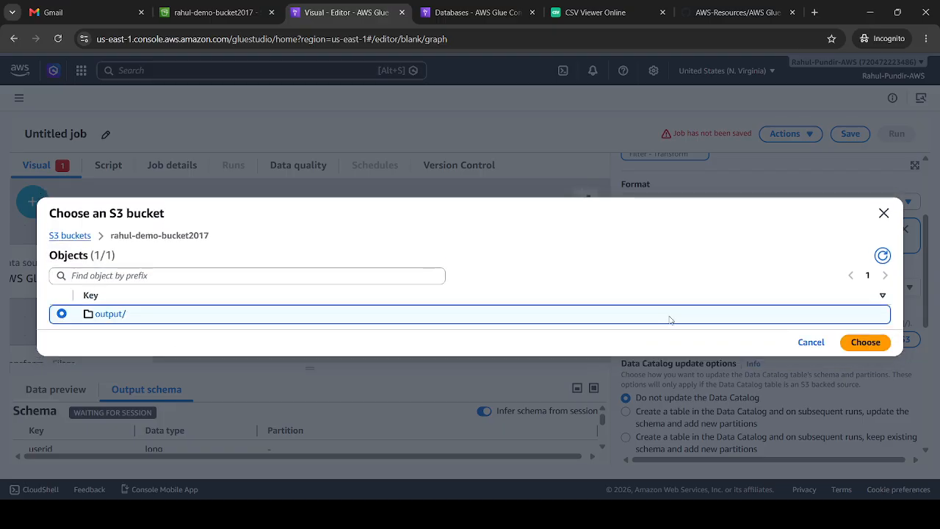
{"action": "left_click", "coordinate": [856, 343]}
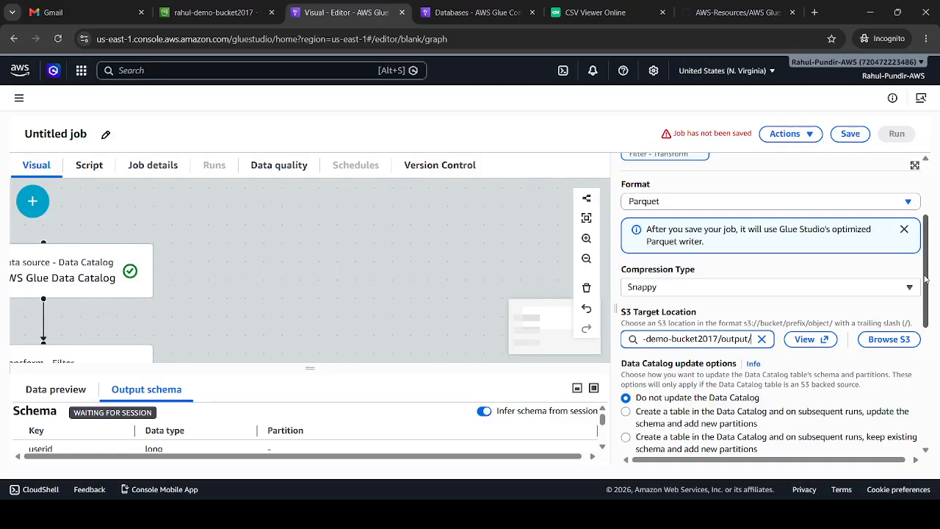
{"action": "left_click_drag", "start_coordinate": [926, 278], "coordinate": [938, 391]}
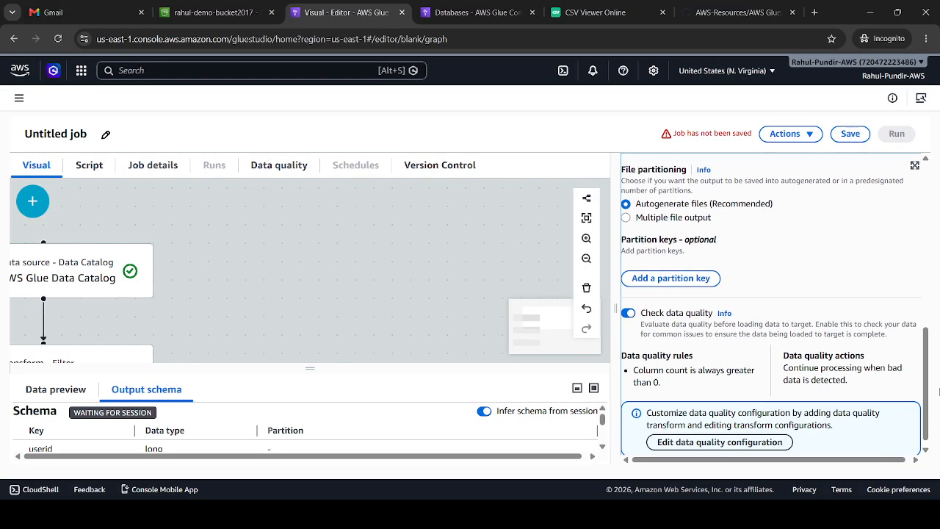
{"action": "left_click", "coordinate": [486, 258]}
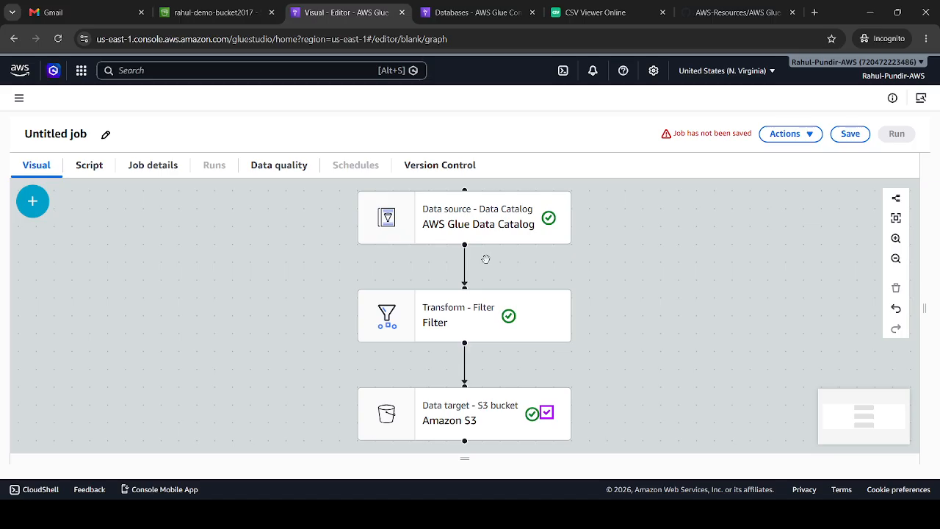
{"action": "left_click", "coordinate": [445, 210]}
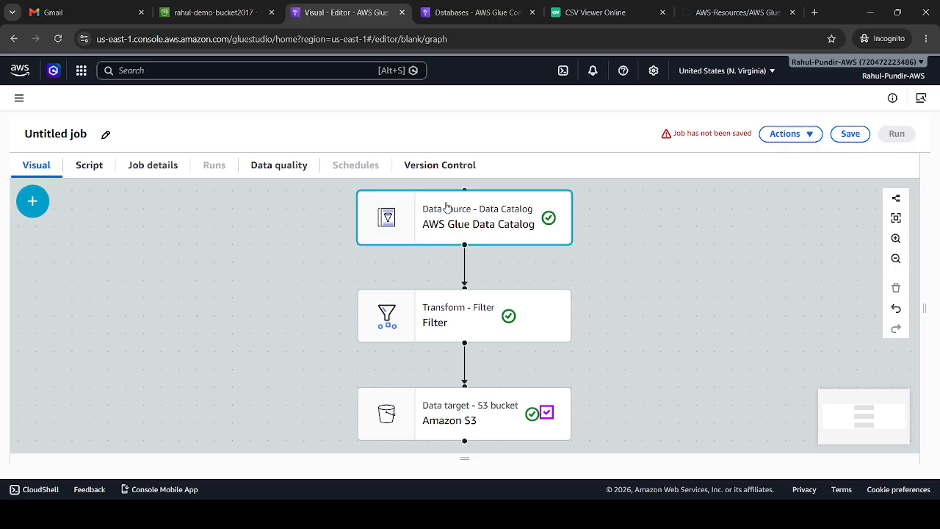
{"action": "left_click", "coordinate": [477, 13]}
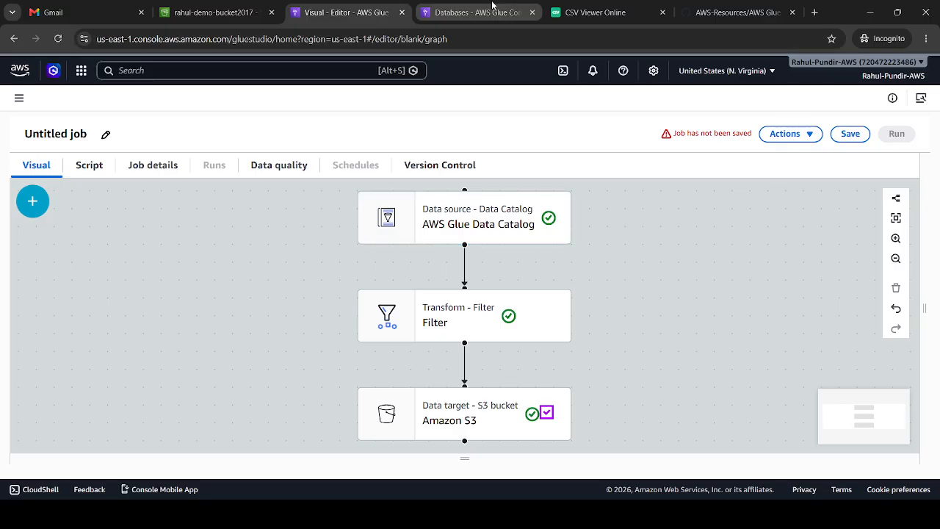
{"action": "left_click", "coordinate": [380, 4]}
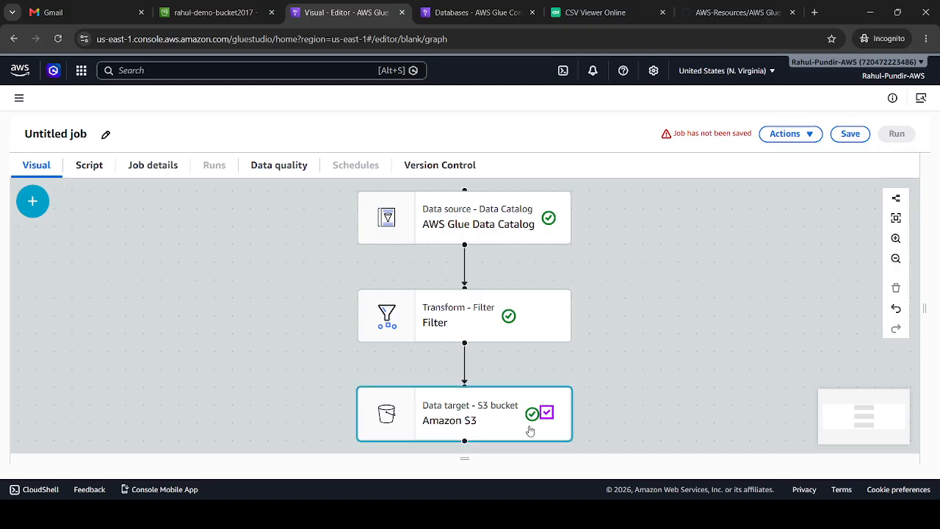
Try to save the untitled job, and rename it as etl_user_job
{"action": "left_click", "coordinate": [850, 133]}
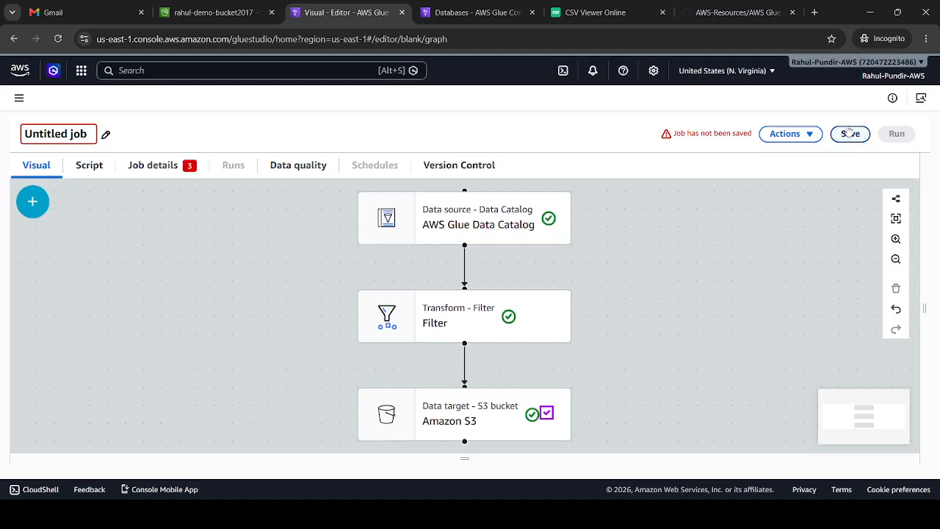
{"action": "left_click", "coordinate": [846, 136]}
{"action": "key", "text": "BackSpace"}
{"action": "key", "text": "BackSpace"}
{"action": "key", "text": "BackSpace"}
{"action": "key", "text": "BackSpace"}
{"action": "key", "text": "BackSpace"}
{"action": "key", "text": "BackSpace"}
{"action": "key", "text": "BackSpace"}
{"action": "key", "text": "BackSpace"}
{"action": "key", "text": "BackSpace"}
{"action": "key", "text": "BackSpace"}
{"action": "key", "text": "BackSpace"}
{"action": "key", "text": "BackSpace"}
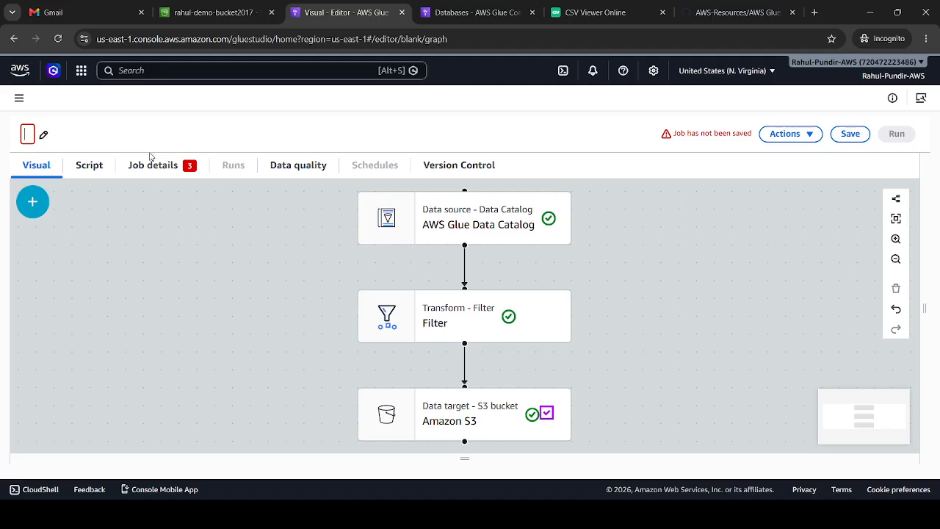
{"action": "type", "text": "etl_user_job"}
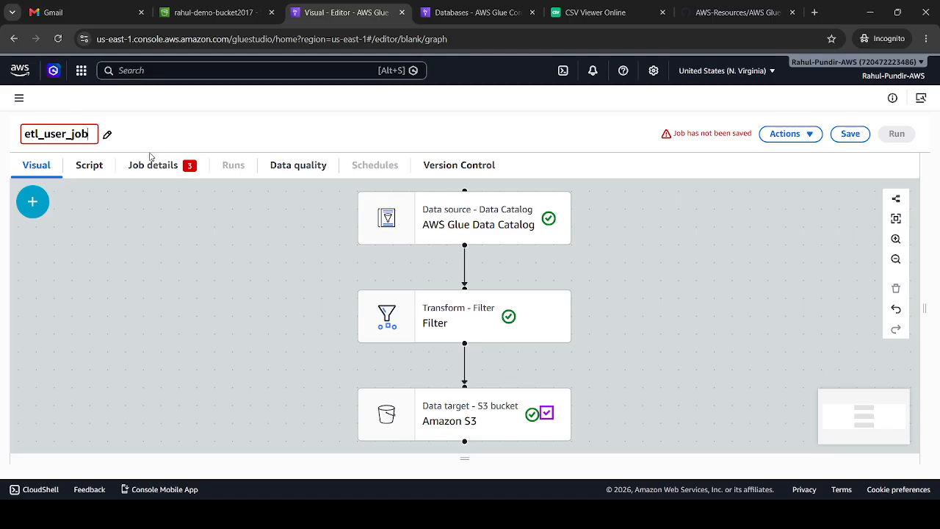
{"action": "left_click", "coordinate": [292, 127]}
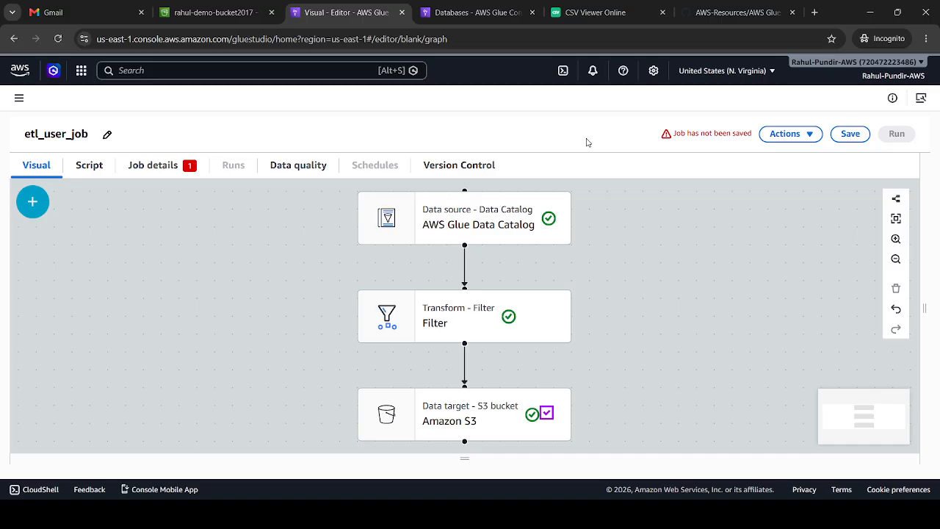
Assign the IAM role user-role-for-glue to etl_user_job in its job details and save the job
{"action": "left_click", "coordinate": [863, 134]}
{"action": "left_click", "coordinate": [149, 164]}
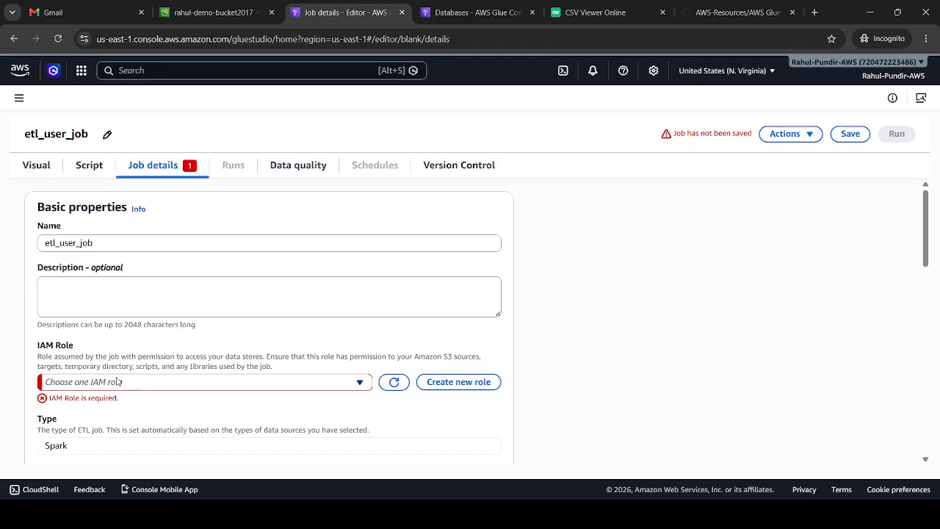
{"action": "left_click", "coordinate": [144, 384]}
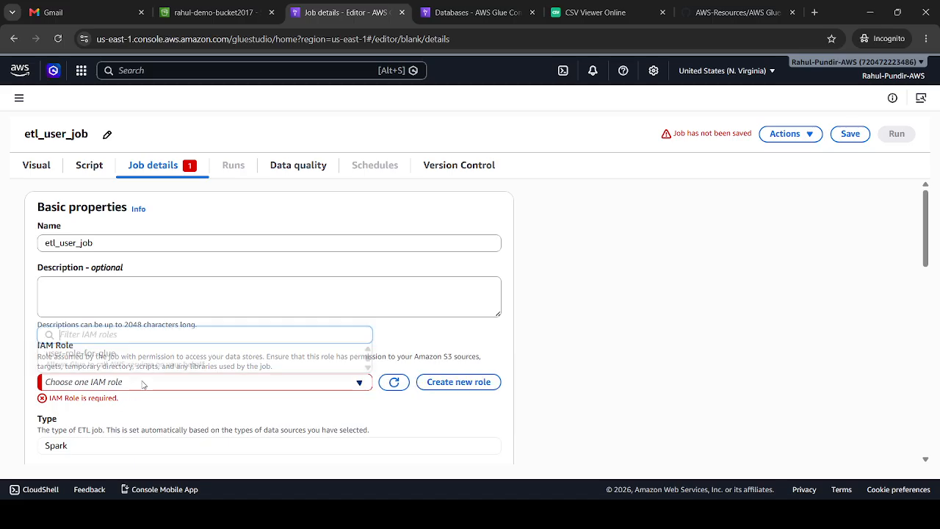
{"action": "left_click", "coordinate": [129, 353]}
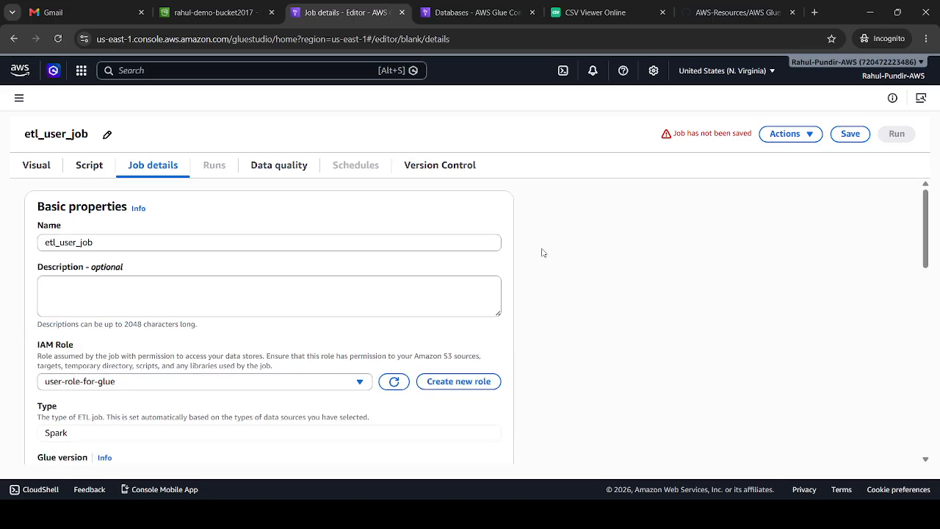
{"action": "left_click", "coordinate": [851, 134]}
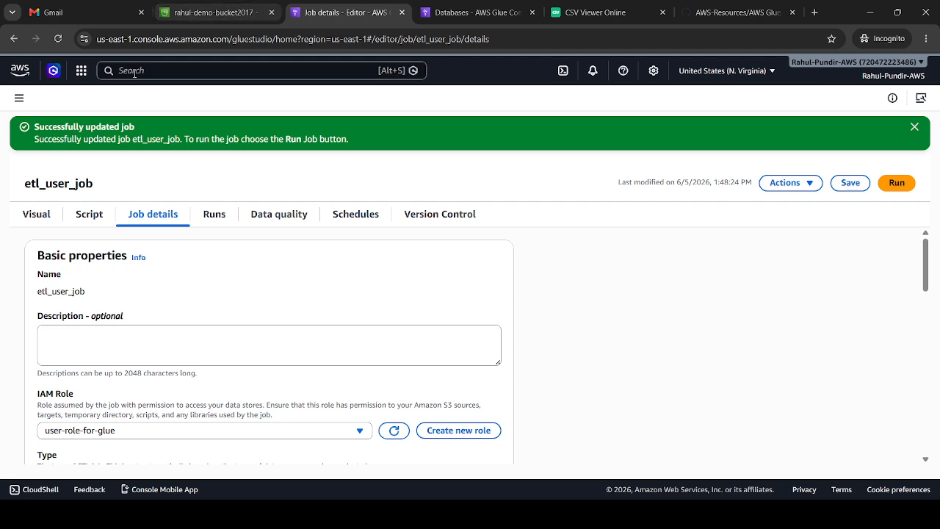
Reopen etl_user_job from the list of ETL jobs and run it
{"action": "left_click", "coordinate": [19, 98]}
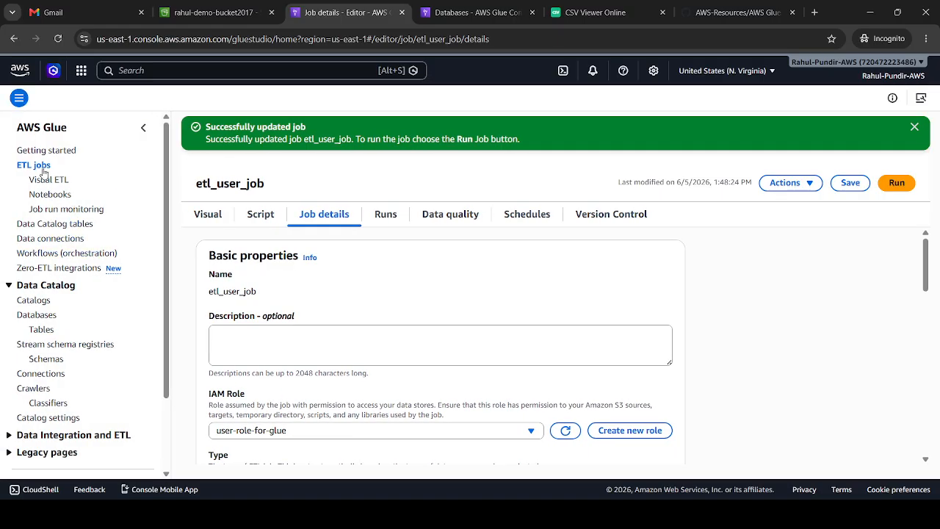
{"action": "left_click", "coordinate": [41, 167]}
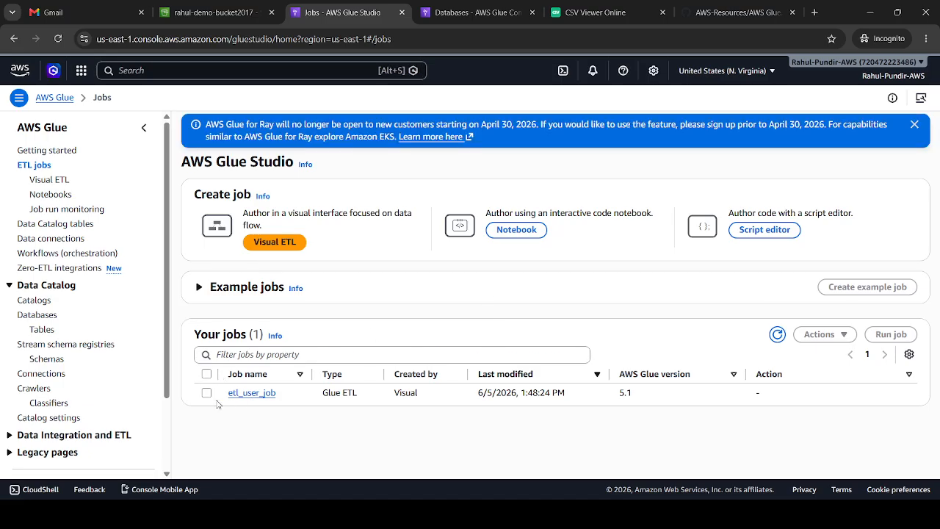
{"action": "left_click", "coordinate": [235, 392]}
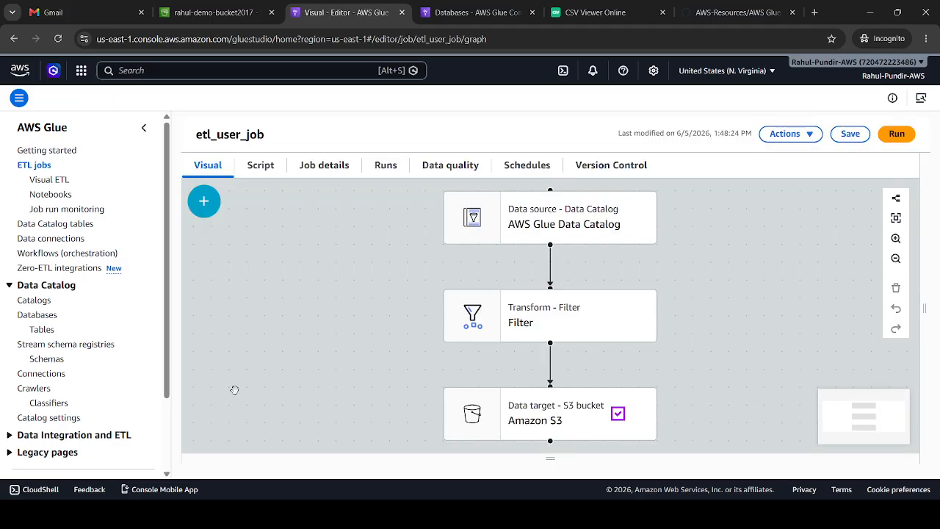
{"action": "left_click", "coordinate": [896, 135]}
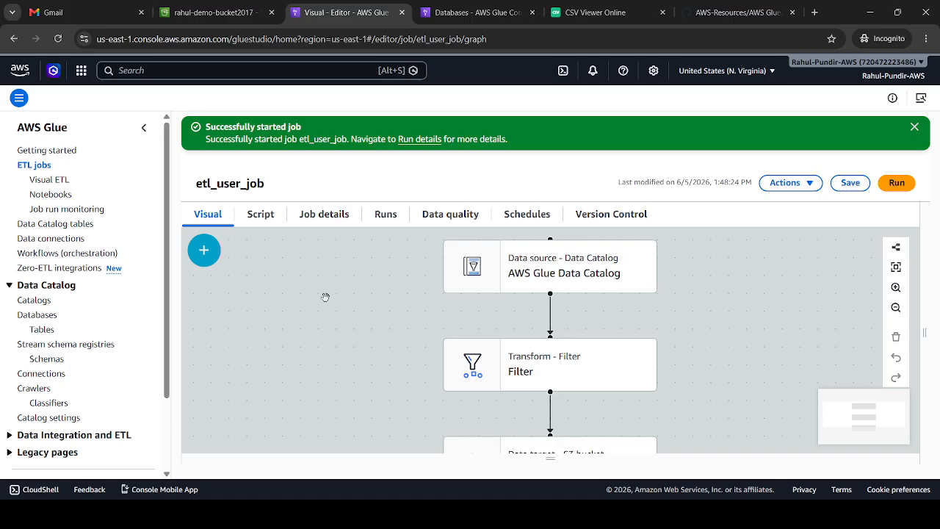
Check the run status of etl_user_job in its job runs, and switch to the AWS Glue.md notes on GitHub
{"action": "left_click", "coordinate": [384, 213]}
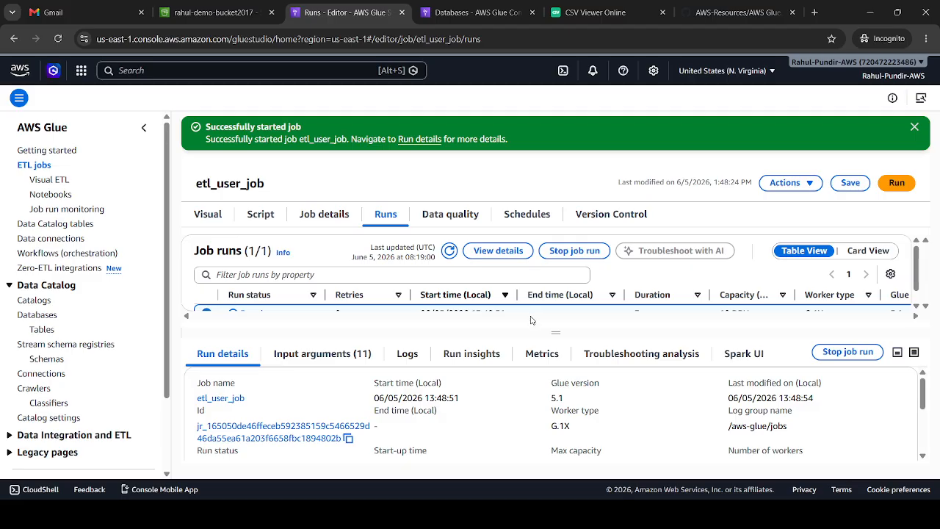
{"action": "left_click_drag", "start_coordinate": [527, 331], "coordinate": [529, 405]}
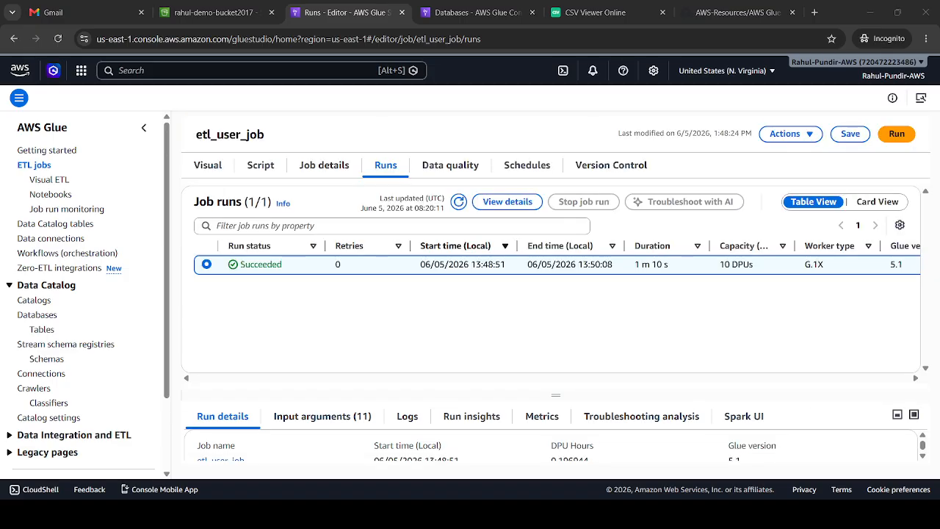
{"action": "left_click", "coordinate": [749, 457]}
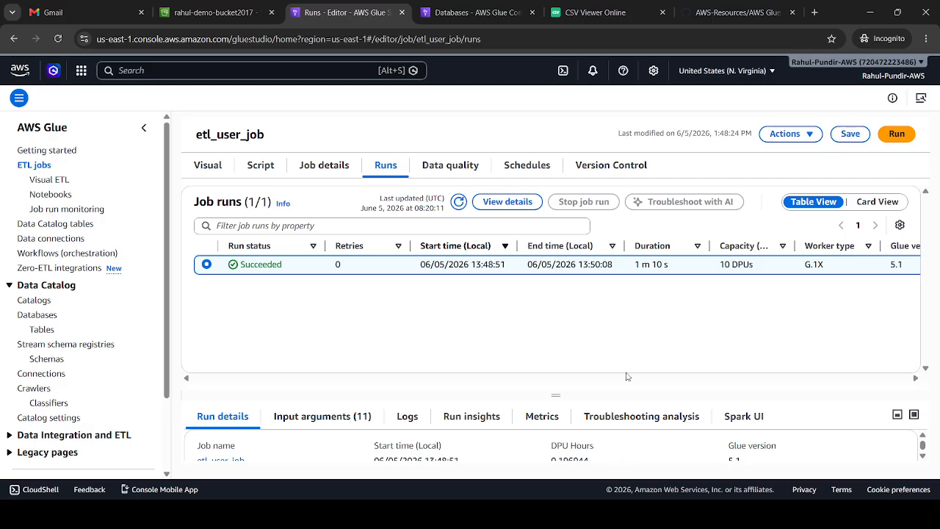
{"action": "left_click", "coordinate": [710, 9]}
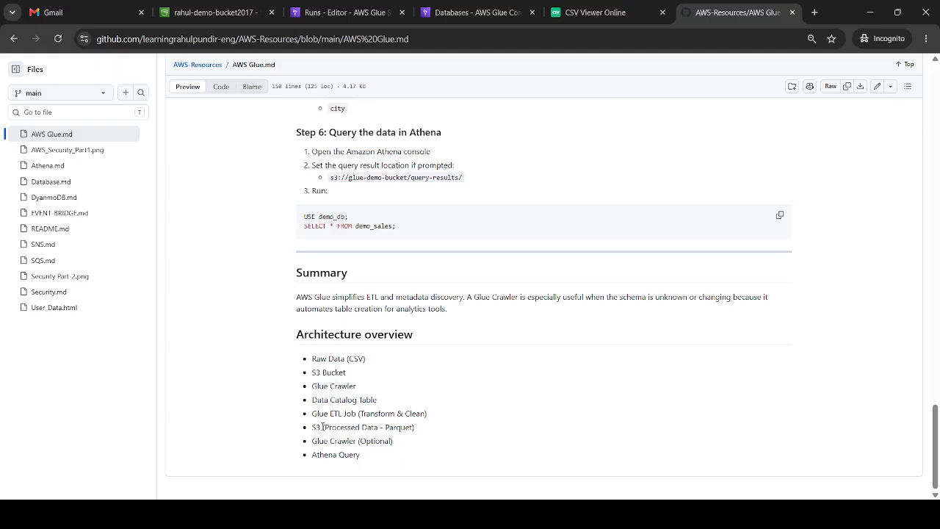
Inspect the output/ folder of the demo S3 bucket for the processed Parquet file and compare it with the CSV data and notes
{"action": "left_click_drag", "start_coordinate": [323, 426], "coordinate": [420, 425]}
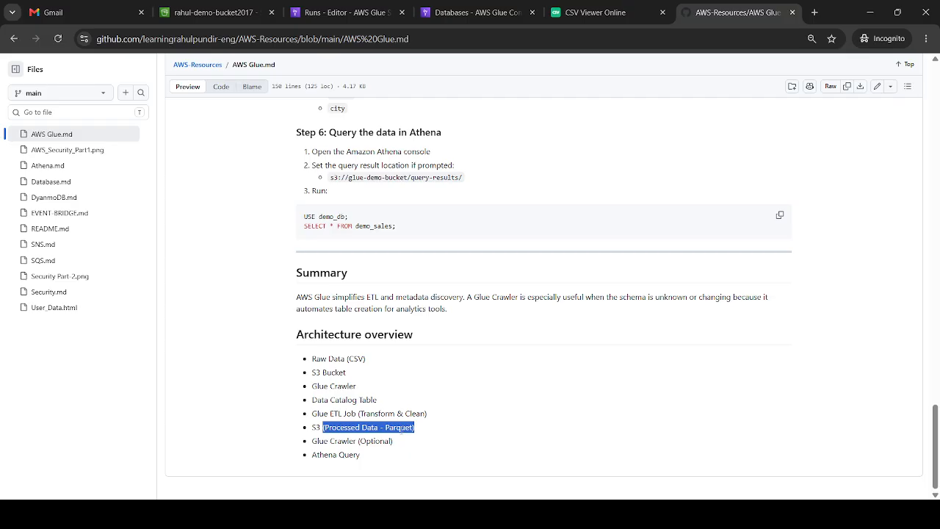
{"action": "left_click", "coordinate": [216, 16]}
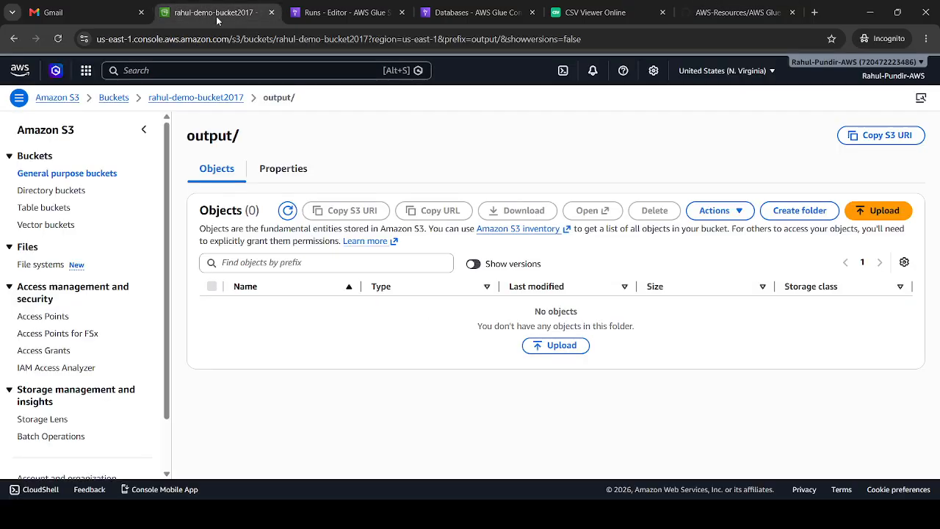
{"action": "left_click", "coordinate": [228, 98]}
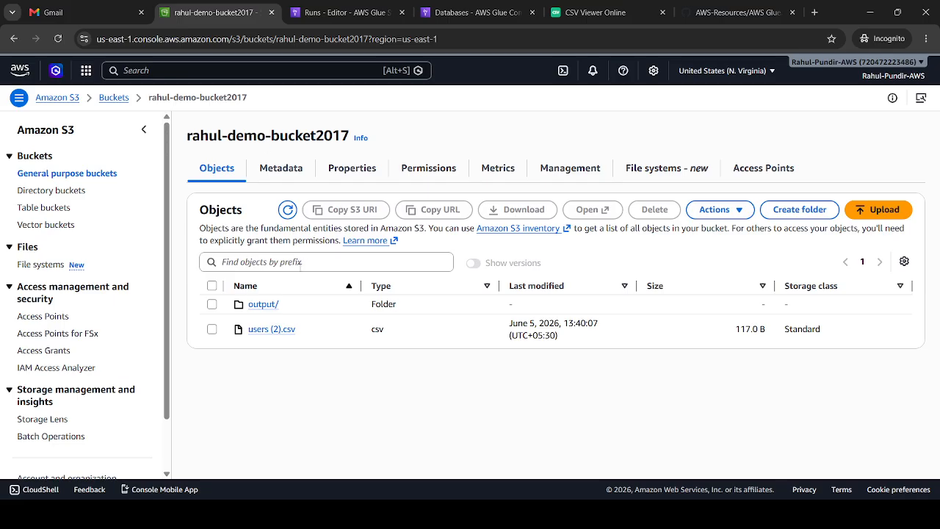
{"action": "left_click", "coordinate": [263, 304]}
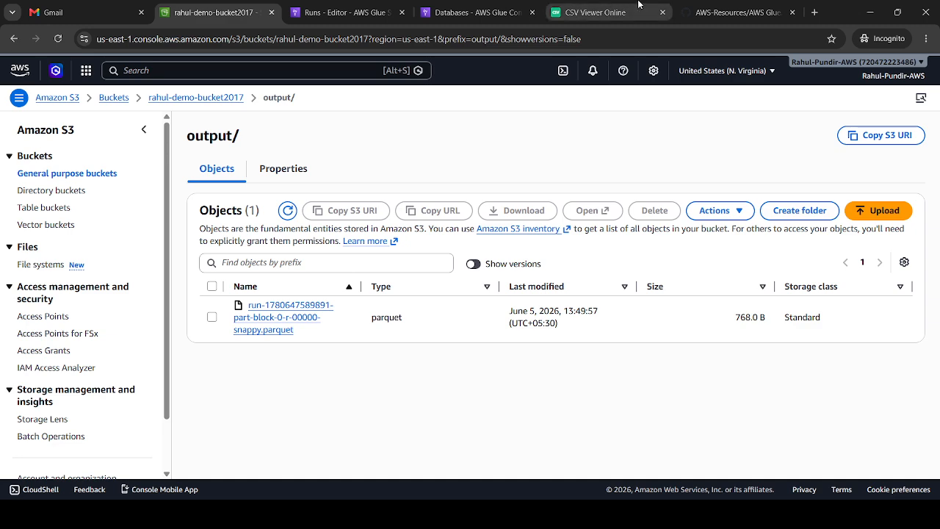
{"action": "left_click", "coordinate": [606, 12]}
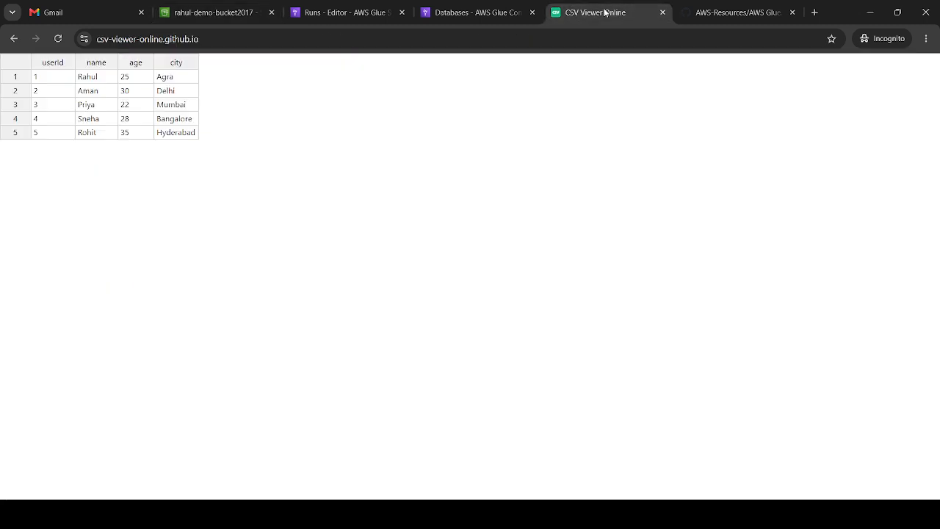
{"action": "left_click", "coordinate": [715, 8]}
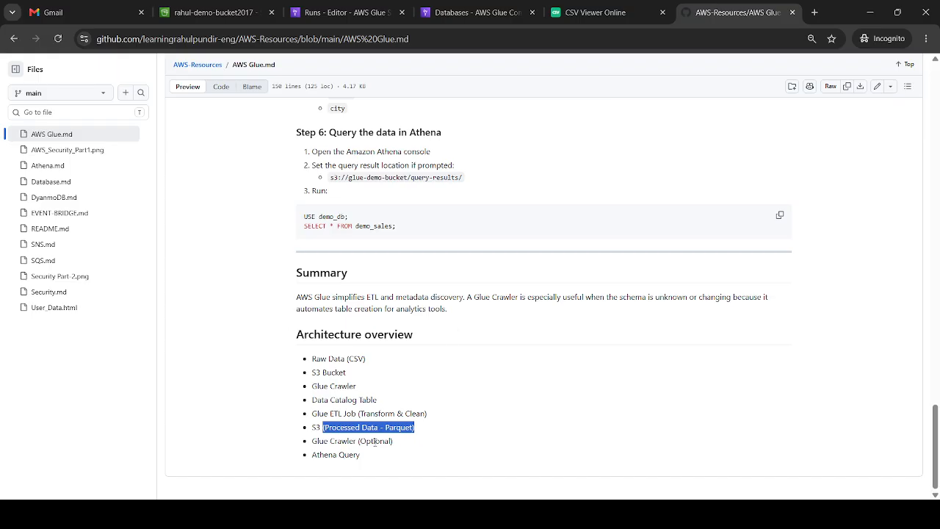
Start a new AWS Glue crawler and name it transform-user-crowler
{"action": "left_click", "coordinate": [345, 12]}
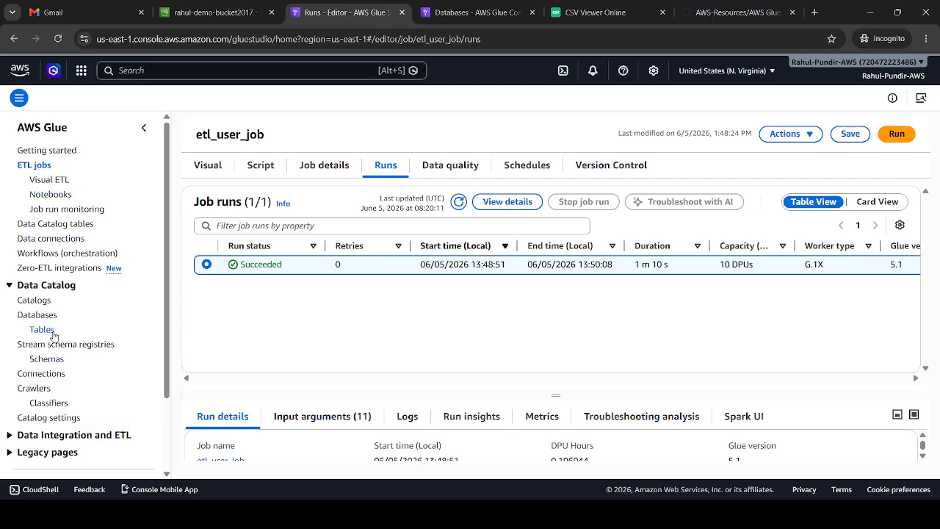
{"action": "left_click", "coordinate": [36, 393]}
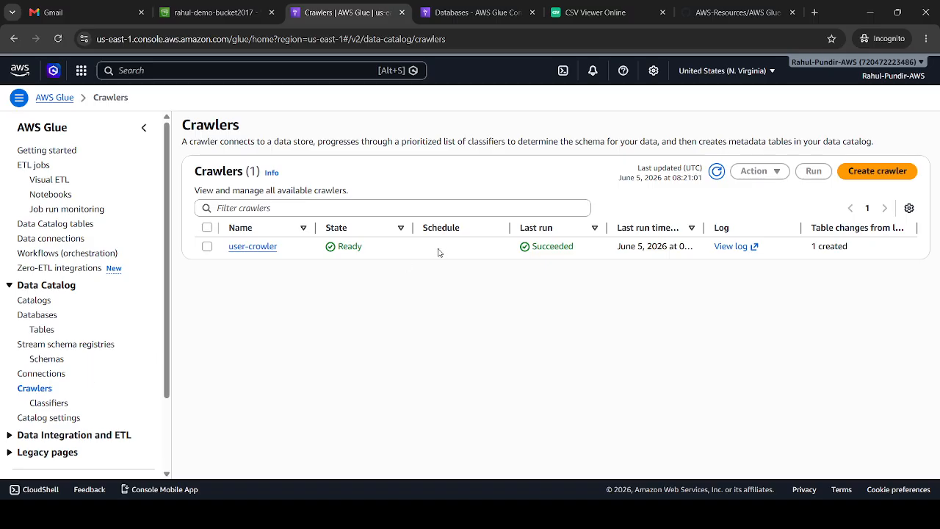
{"action": "left_click", "coordinate": [858, 173]}
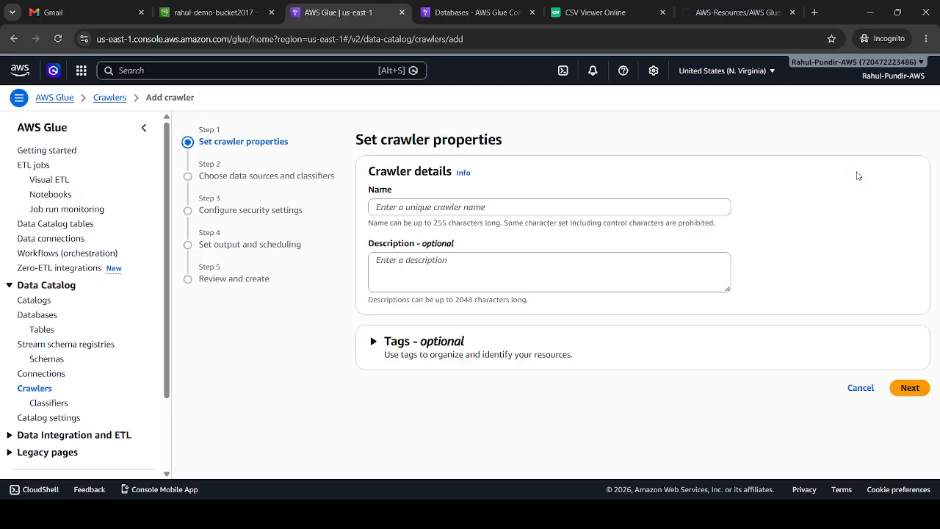
{"action": "left_click", "coordinate": [630, 206]}
{"action": "type", "text": "transf"}
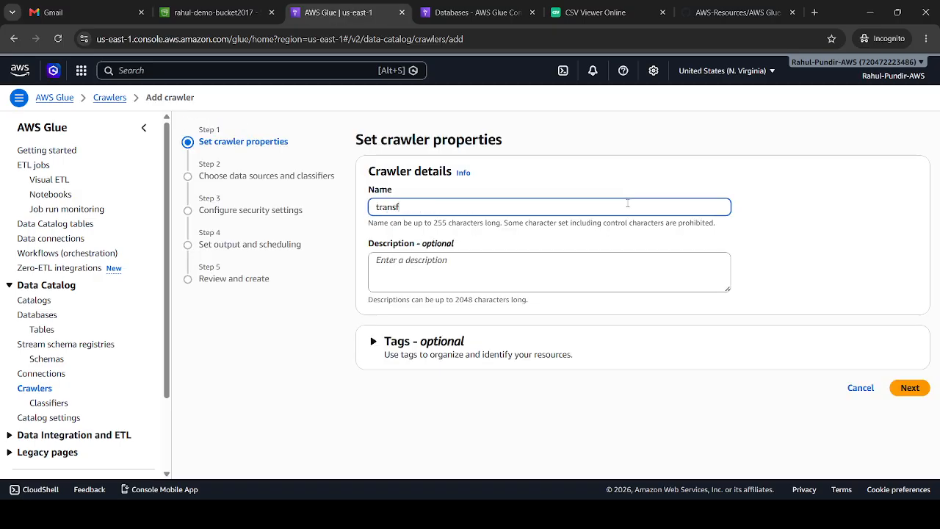
{"action": "type", "text": "orn"}
{"action": "key", "text": "BackSpace"}
{"action": "type", "text": "m-user-crowler"}
Describe the crawler as "this will return the user list after filter which is in our case age > 25" and continue to data sources
{"action": "left_click", "coordinate": [580, 267]}
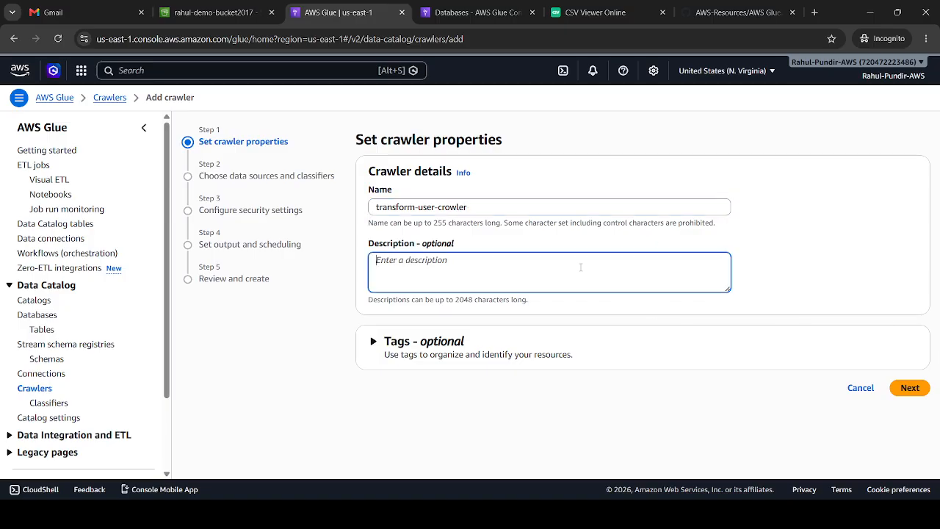
{"action": "type", "text": "this will return the user list after fi"}
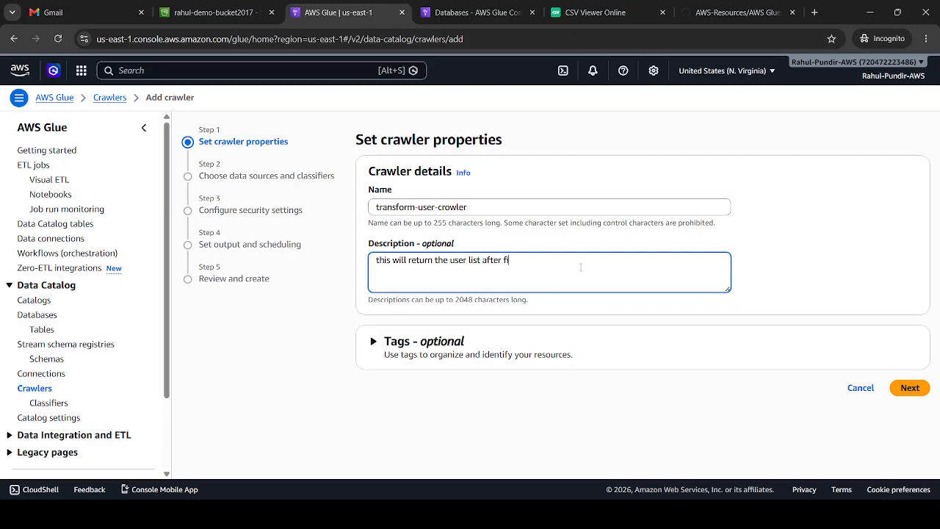
{"action": "type", "text": "leter whih"}
{"action": "key", "text": "BackSpace"}
{"action": "type", "text": "ch is in our case age > "}
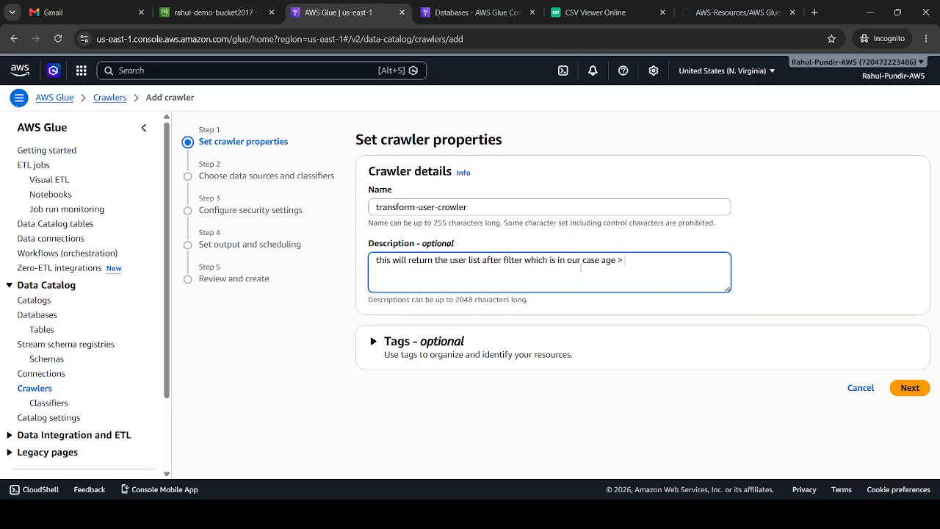
{"action": "type", "text": "25"}
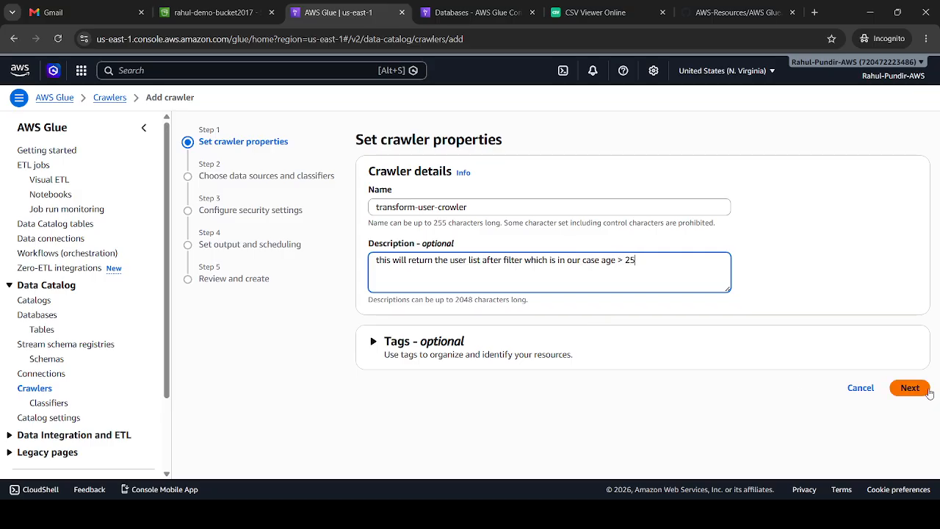
{"action": "left_click", "coordinate": [927, 390]}
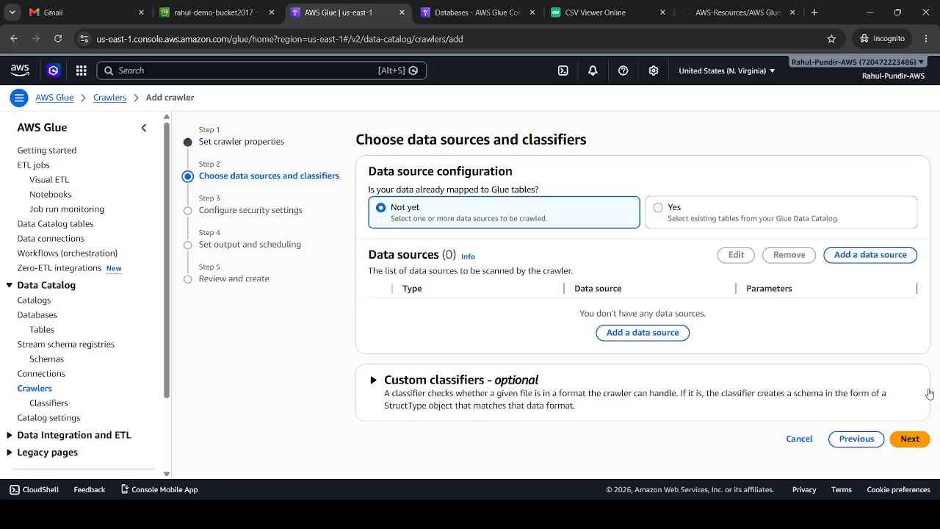
Add the output/ folder of the demo bucket as the crawler's S3 data source and continue to the security settings
{"action": "left_click", "coordinate": [642, 333]}
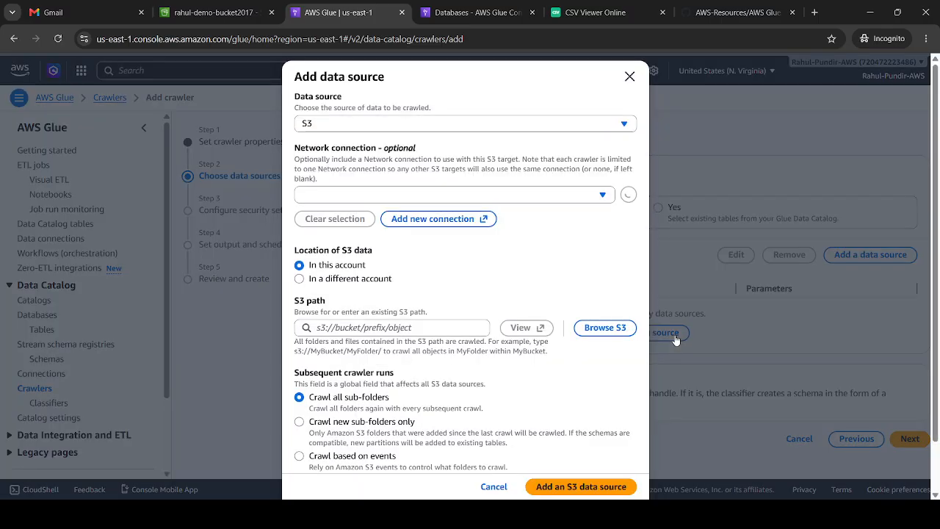
{"action": "left_click", "coordinate": [604, 327]}
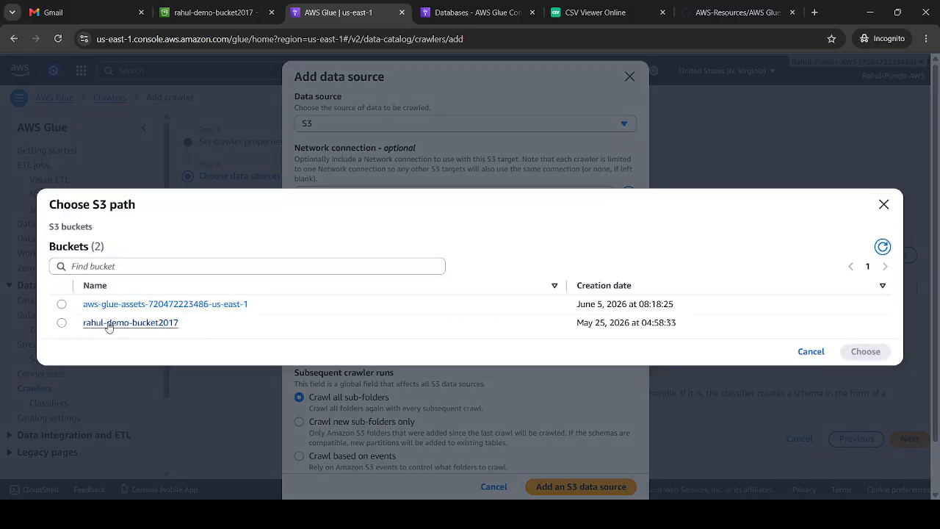
{"action": "left_click", "coordinate": [108, 323]}
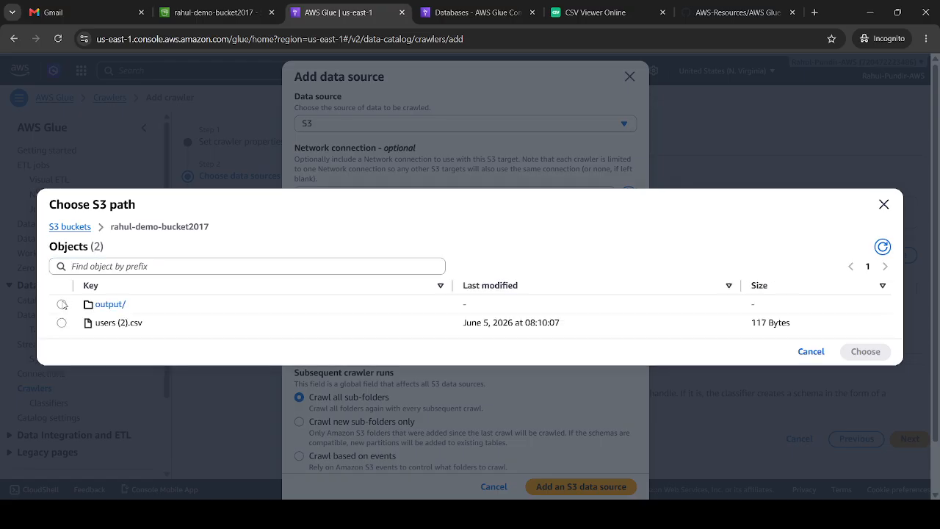
{"action": "left_click", "coordinate": [61, 304]}
{"action": "left_click", "coordinate": [858, 357]}
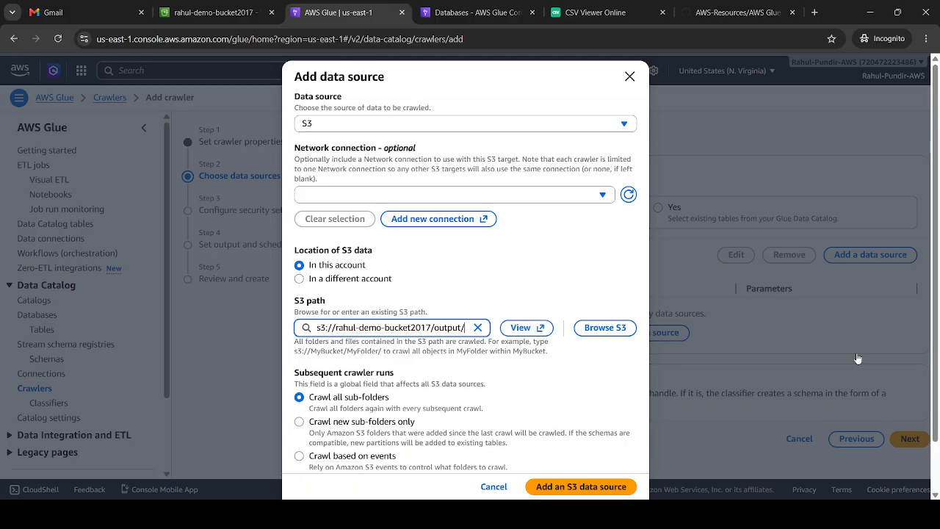
{"action": "left_click", "coordinate": [570, 486]}
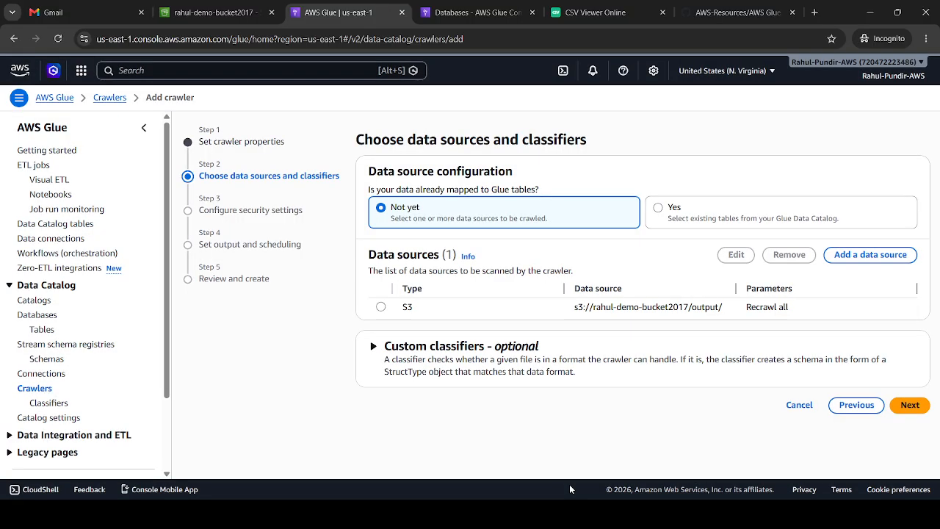
{"action": "left_click", "coordinate": [910, 405]}
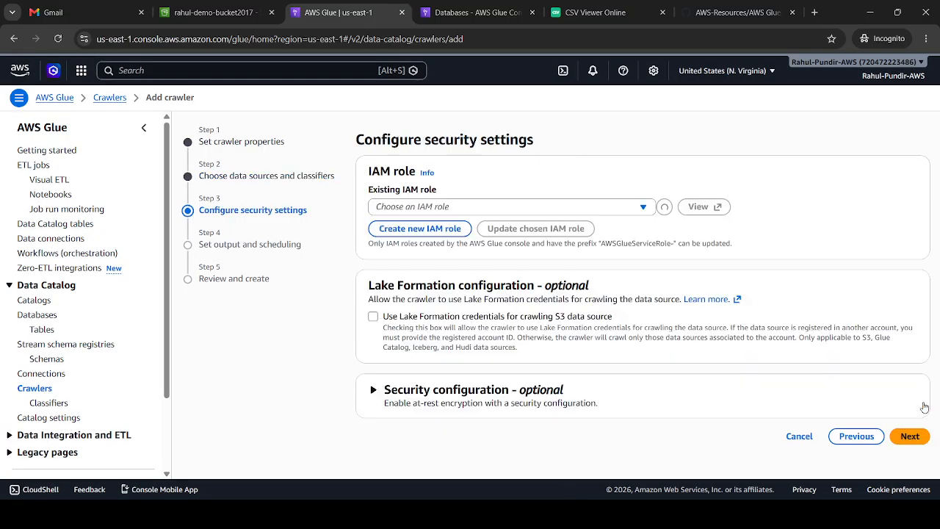
Assign the existing IAM role user-role-for-glue to the crawler and continue to output and scheduling
{"action": "left_click", "coordinate": [474, 208]}
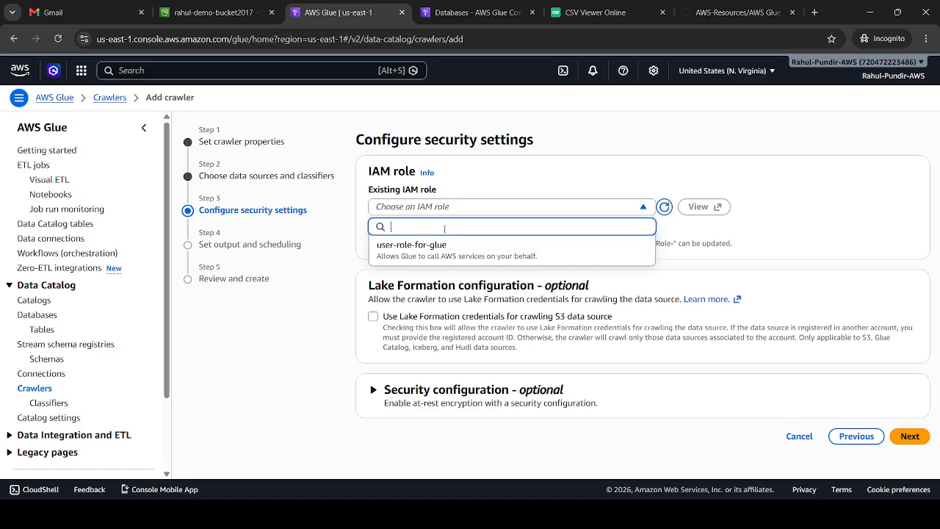
{"action": "left_click", "coordinate": [417, 250]}
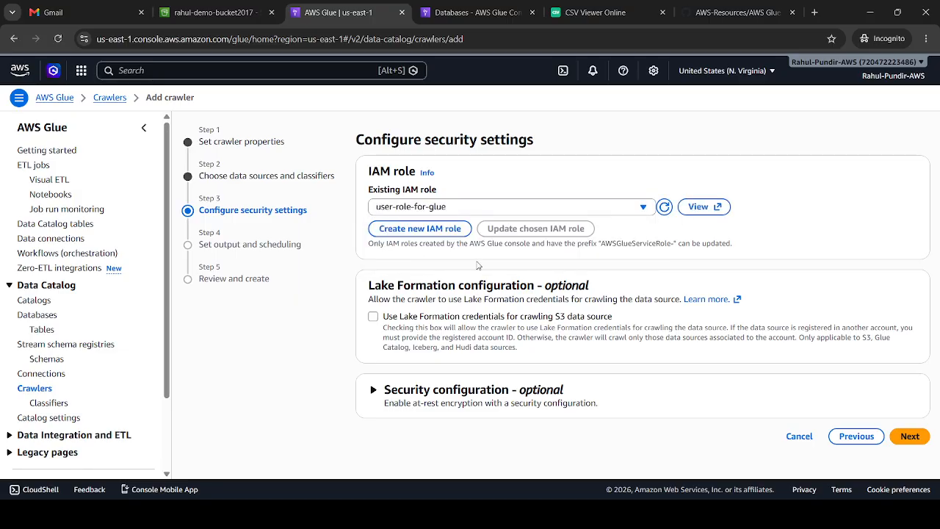
{"action": "left_click", "coordinate": [909, 436]}
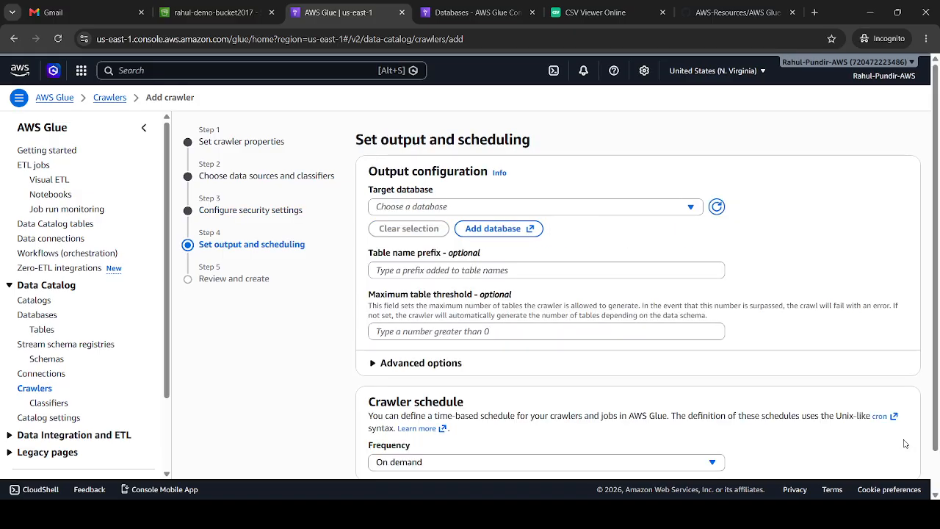
Set the crawler's target database to demo_user, keep the On demand frequency, and continue to the review
{"action": "left_click", "coordinate": [521, 206]}
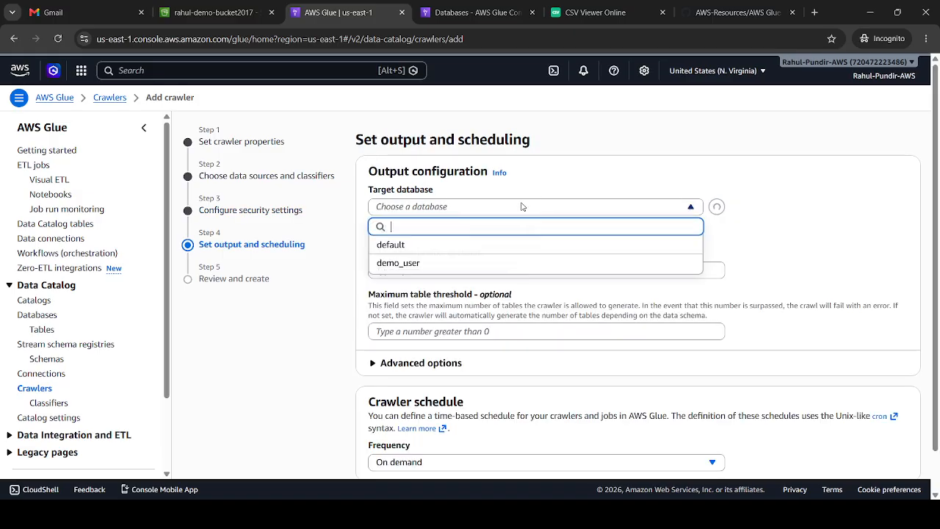
{"action": "left_click", "coordinate": [378, 263]}
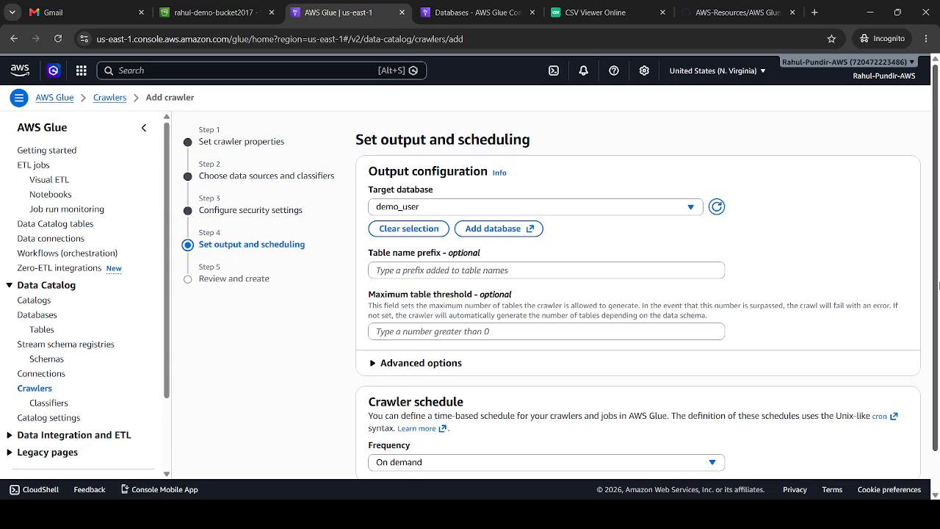
{"action": "scroll", "coordinate": [937, 314], "scroll_direction": "down", "scroll_amount": 1}
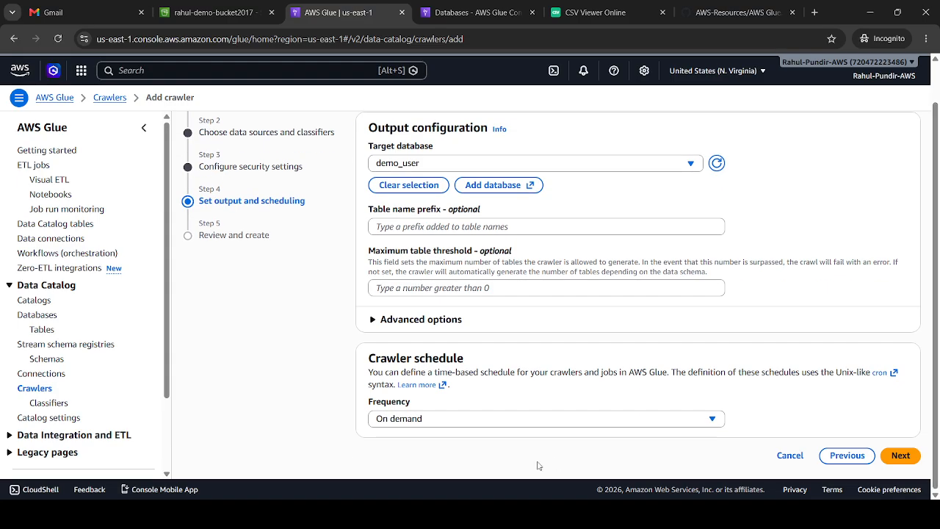
{"action": "left_click", "coordinate": [420, 418]}
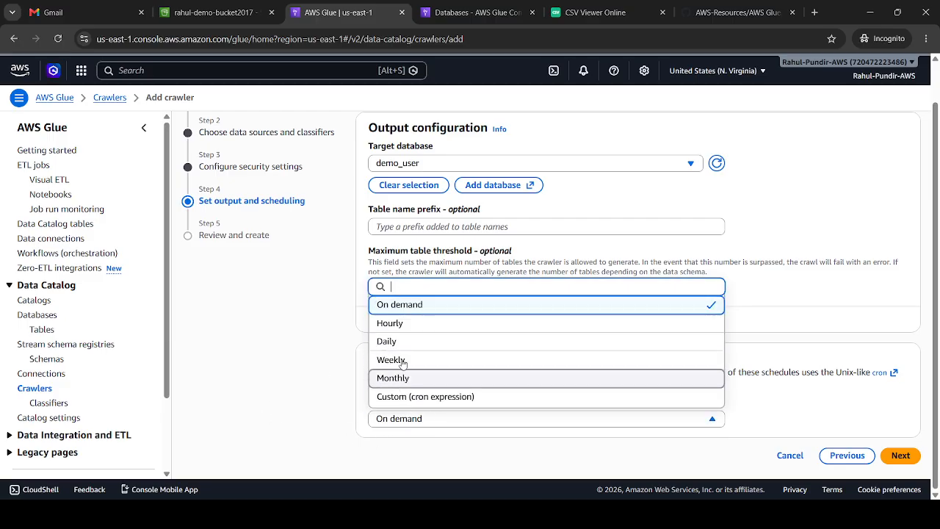
{"action": "left_click", "coordinate": [637, 471]}
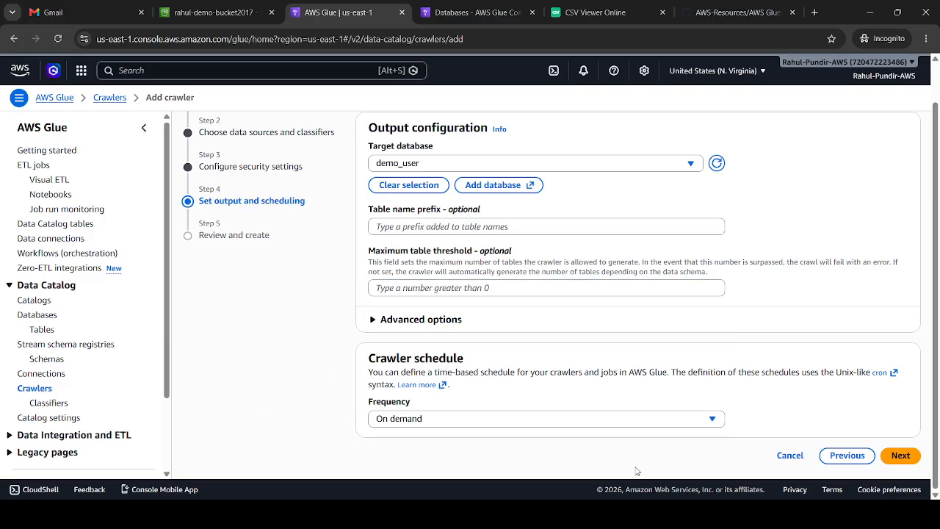
{"action": "left_click", "coordinate": [901, 455]}
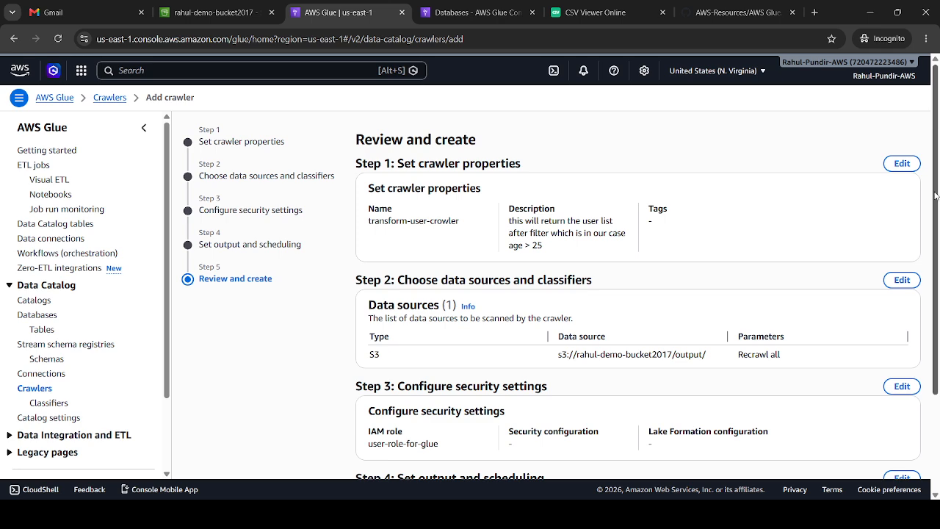
Review the settings of transform-user-crowler, create the crawler and run it
{"action": "left_click_drag", "start_coordinate": [939, 196], "coordinate": [939, 351]}
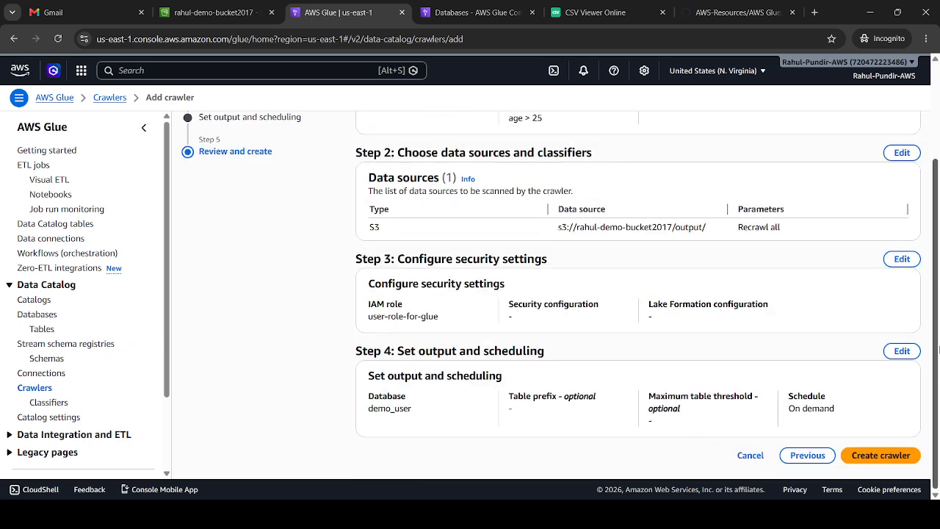
{"action": "left_click", "coordinate": [885, 456]}
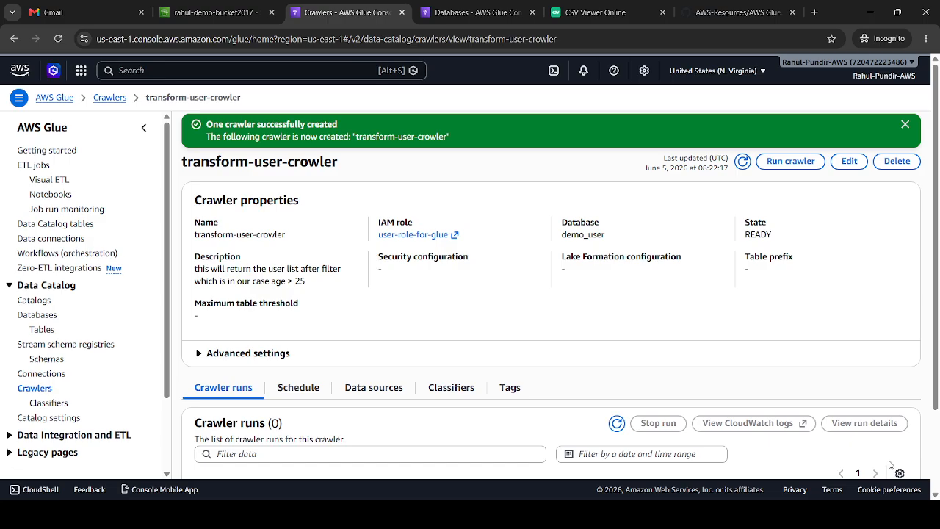
{"action": "left_click", "coordinate": [804, 167]}
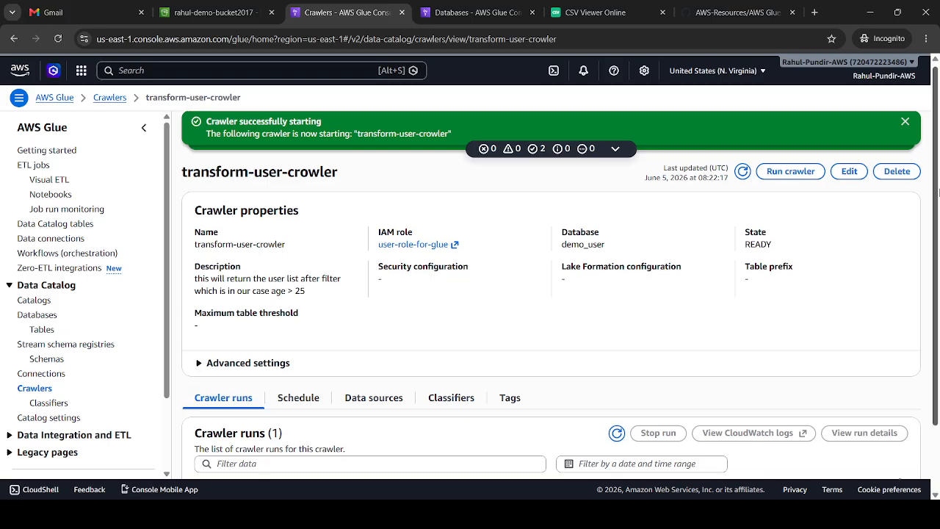
Check the run status of transform-user-crowler and open the list of Data Catalog tables
{"action": "left_click_drag", "start_coordinate": [939, 178], "coordinate": [937, 252]}
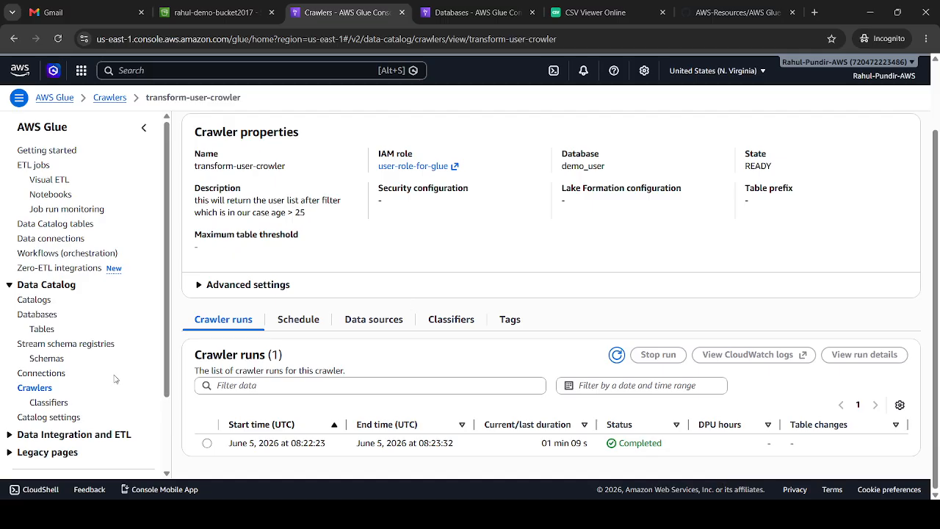
{"action": "left_click", "coordinate": [42, 329]}
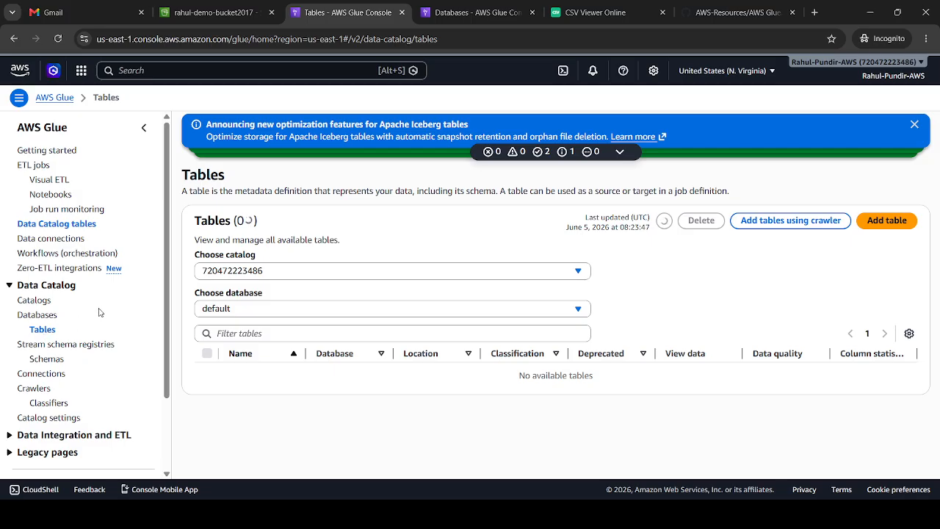
Show the Data Catalog tables that belong to the demo_user database
{"action": "left_click", "coordinate": [215, 311]}
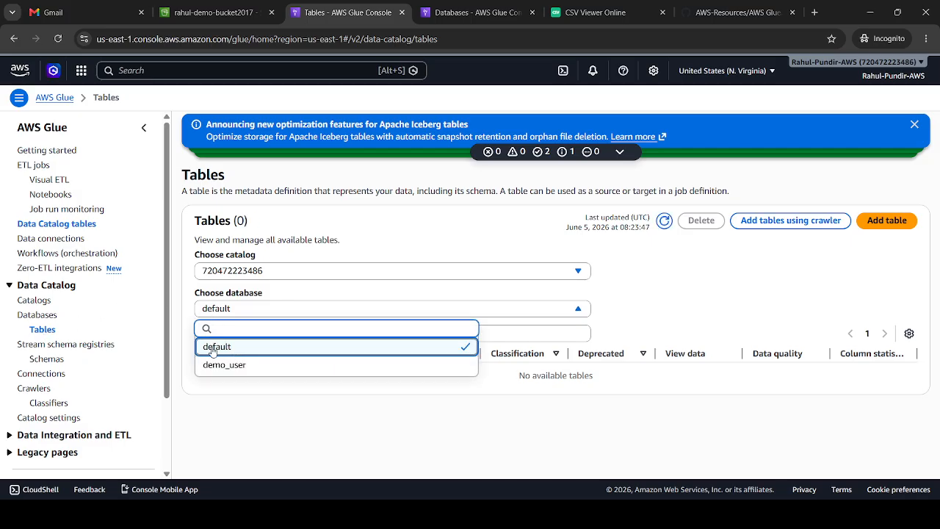
{"action": "left_click", "coordinate": [231, 365]}
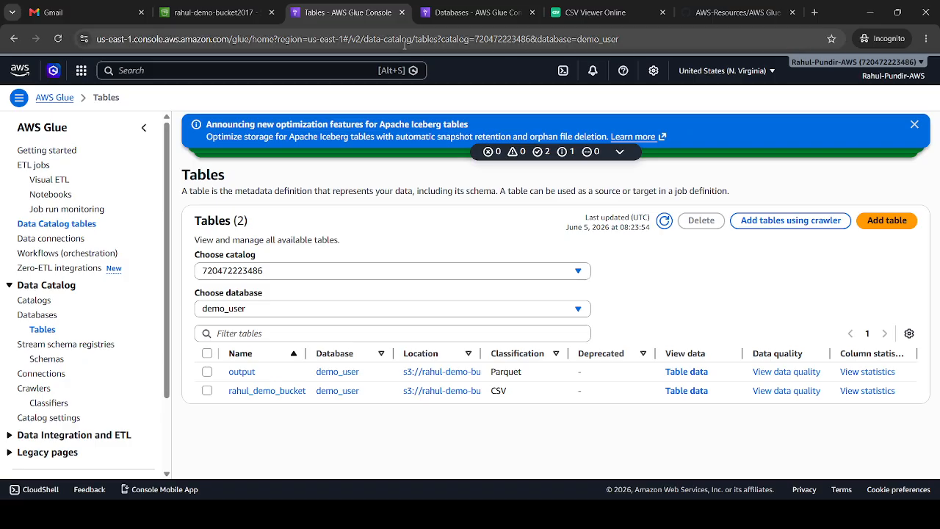
Switch to the browser tab showing the Glue databases, search AWS services for athena and open Athena
{"action": "left_click", "coordinate": [456, 4]}
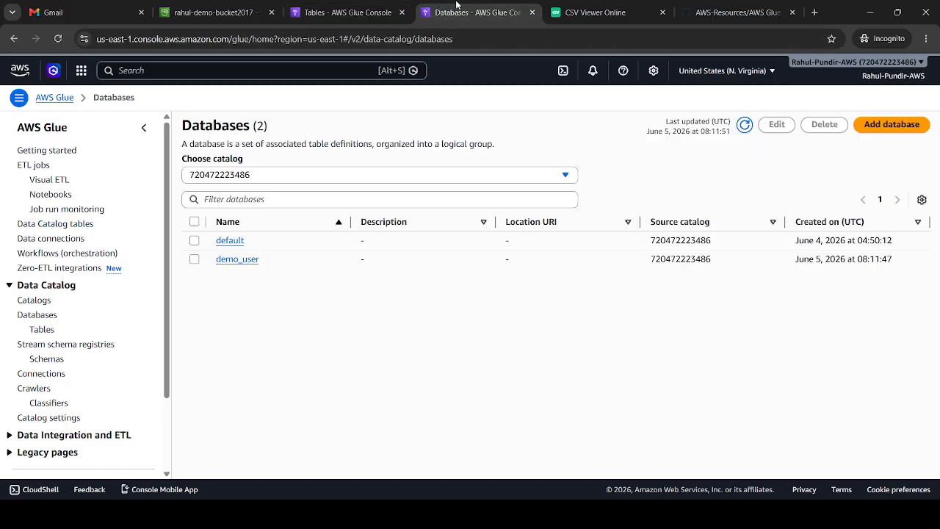
{"action": "left_click", "coordinate": [175, 71]}
{"action": "type", "text": "athena"}
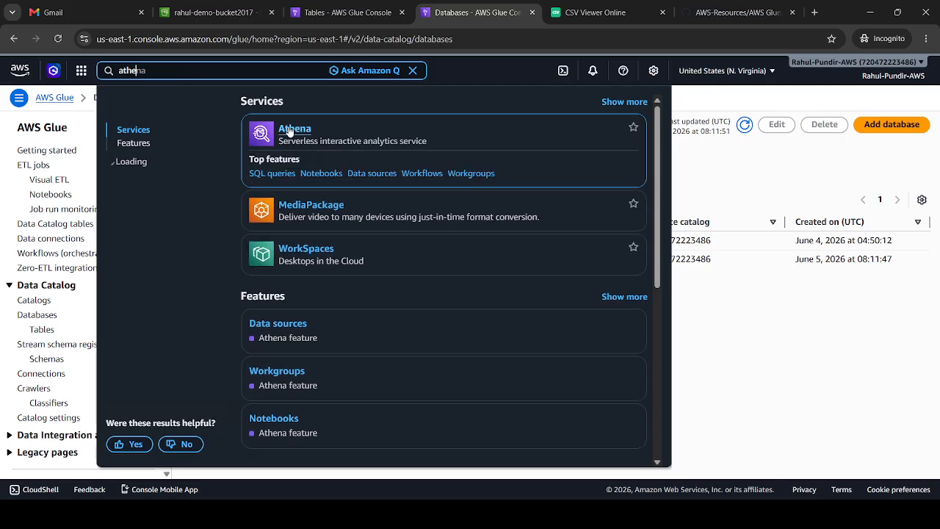
{"action": "left_click", "coordinate": [287, 130]}
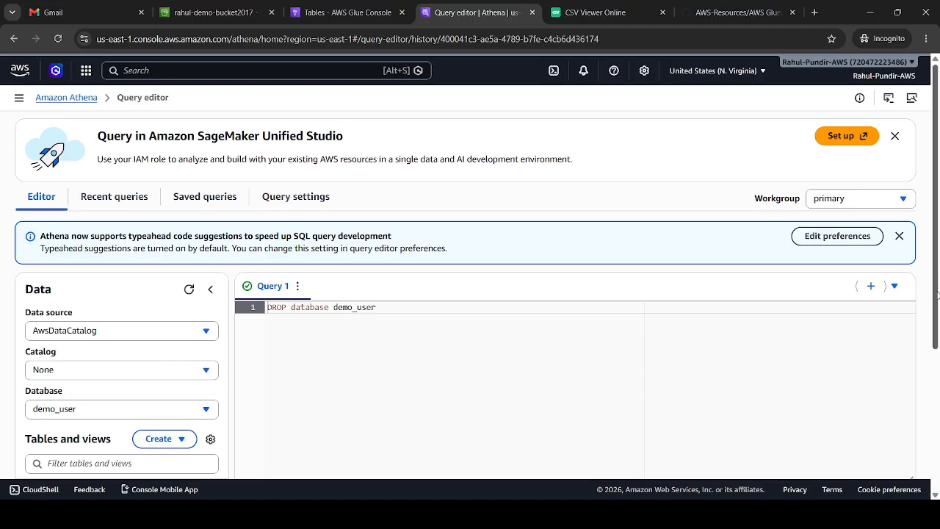
Replace the old statement in the Athena query editor with select * from output
{"action": "left_click_drag", "start_coordinate": [936, 293], "coordinate": [935, 359]}
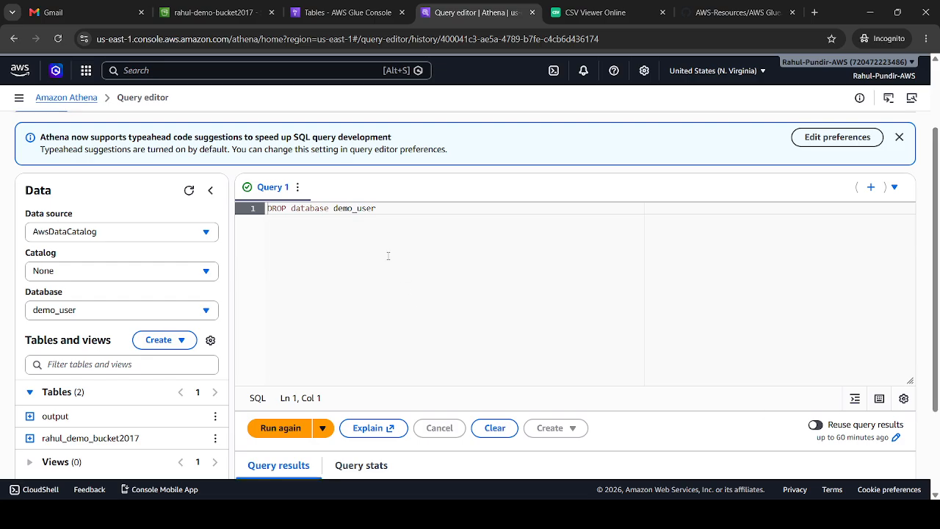
{"action": "key", "text": "ctrl+a"}
{"action": "key", "text": "BackSpace"}
{"action": "type", "text": "select"}
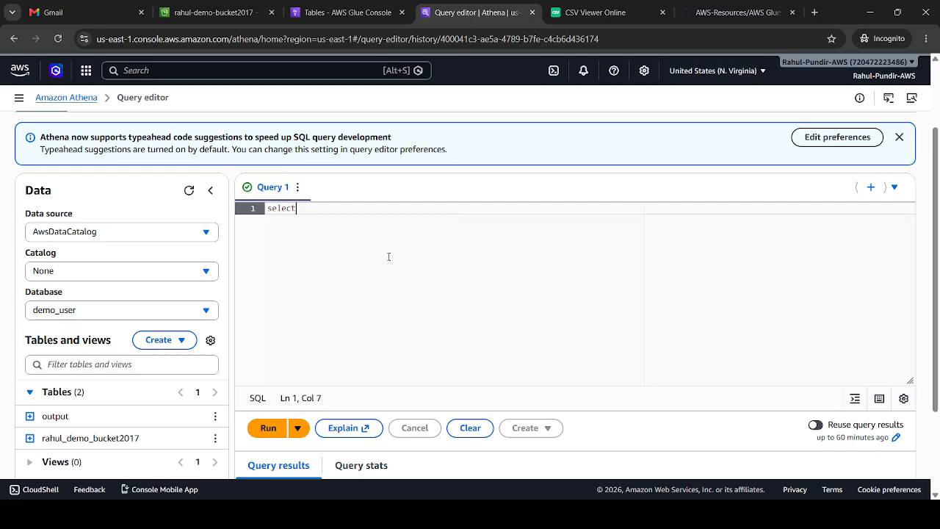
{"action": "type", "text": " * from o"}
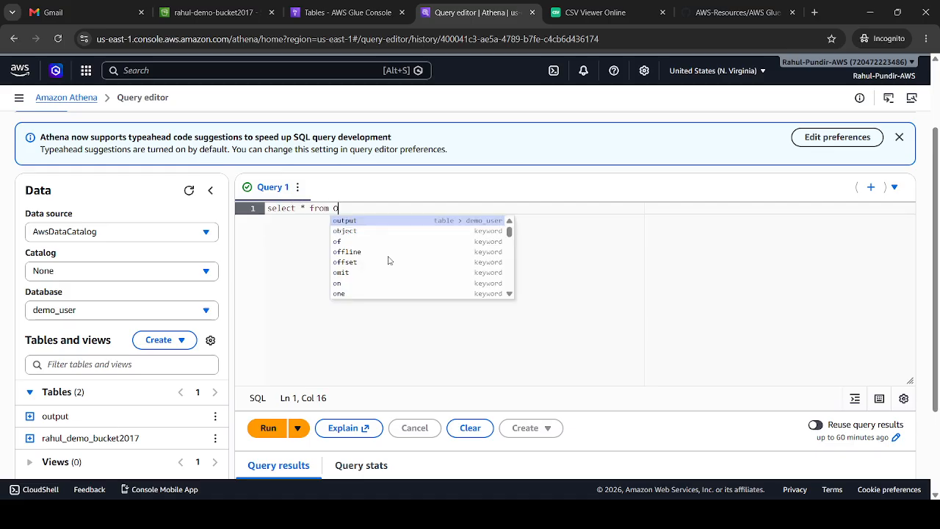
{"action": "key", "text": "Return"}
{"action": "key", "text": "ctrl+a"}
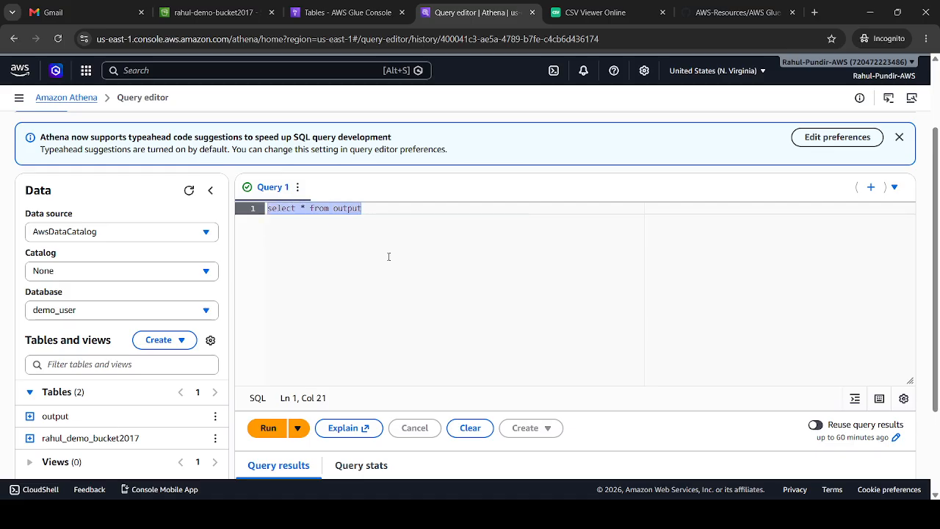
Run the query on the output table and compare its result rows with the source data in CSV Viewer Online
{"action": "left_click", "coordinate": [269, 428]}
{"action": "left_click_drag", "start_coordinate": [934, 249], "coordinate": [936, 384]}
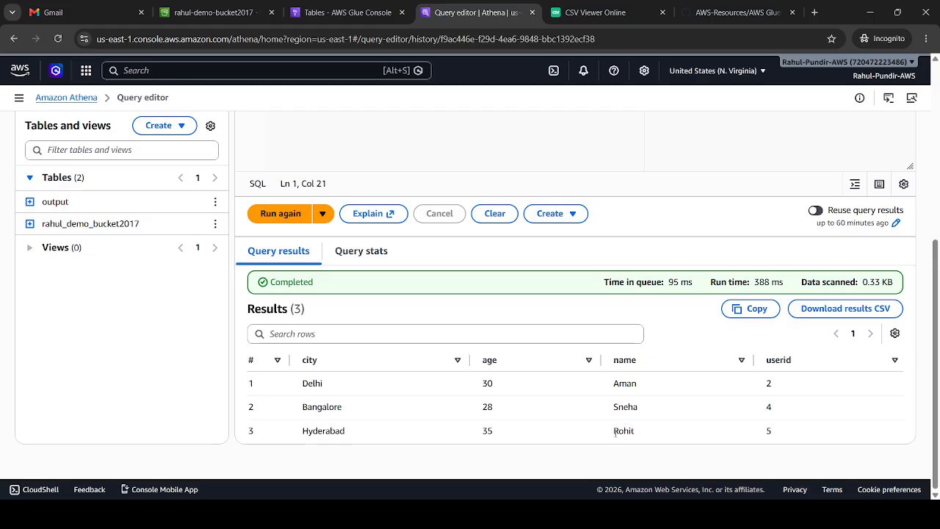
{"action": "left_click", "coordinate": [628, 6]}
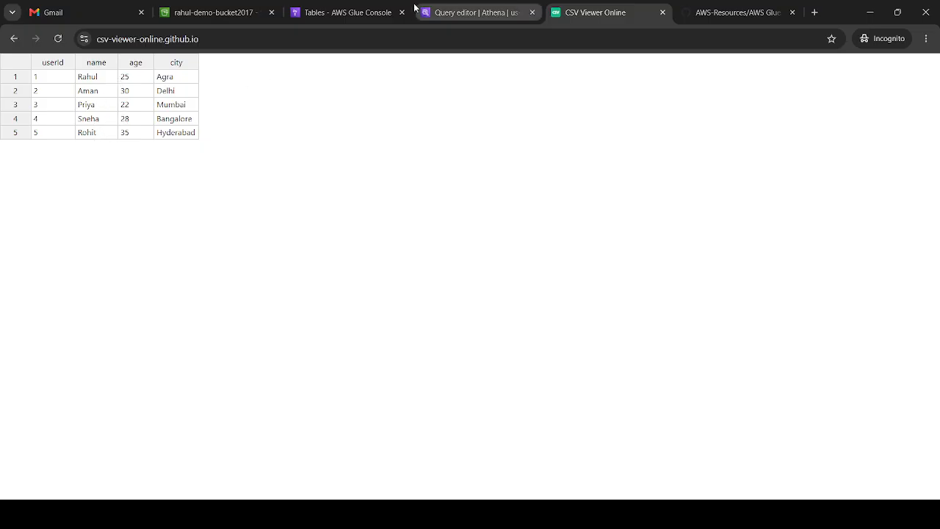
{"action": "left_click", "coordinate": [445, 4]}
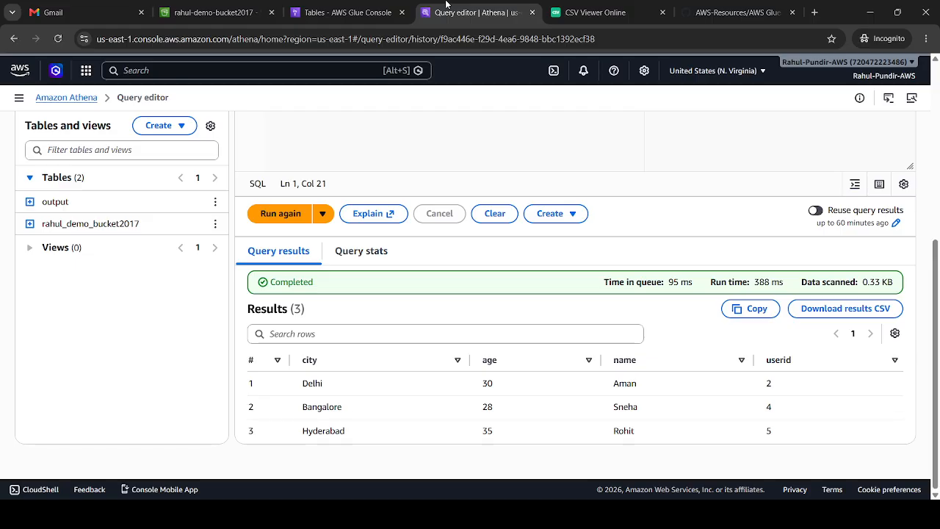